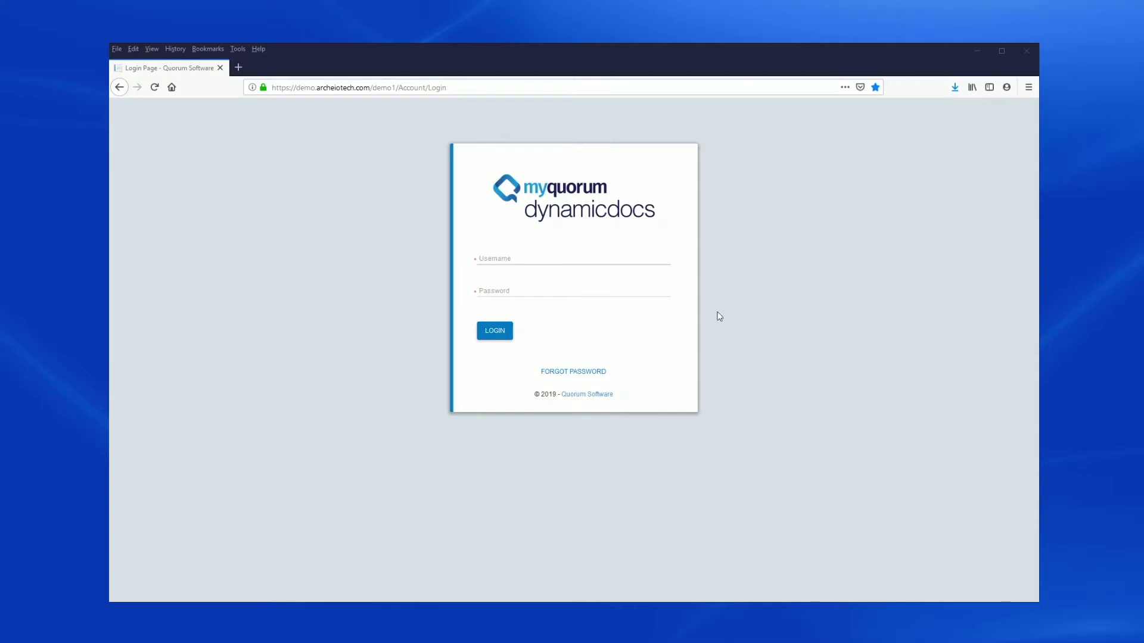
# - Sign in to myQuorum Dynamic Docs with the account's username and its saved password
pyautogui.click(509, 264)
pyautogui.write('rex')
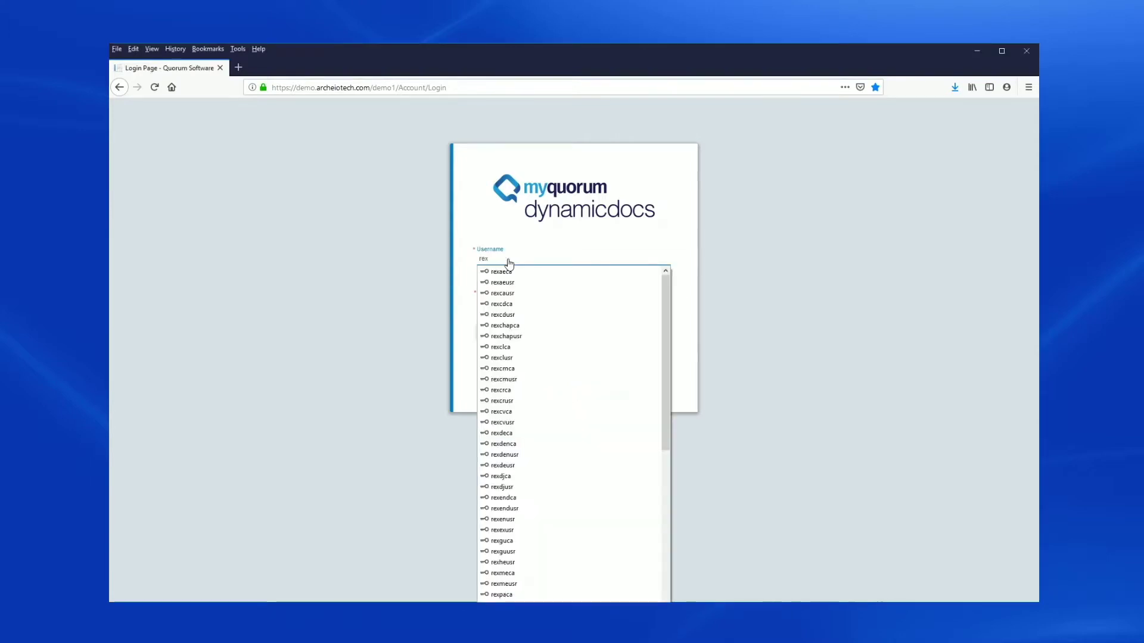
pyautogui.write('e')
pyautogui.click(516, 294)
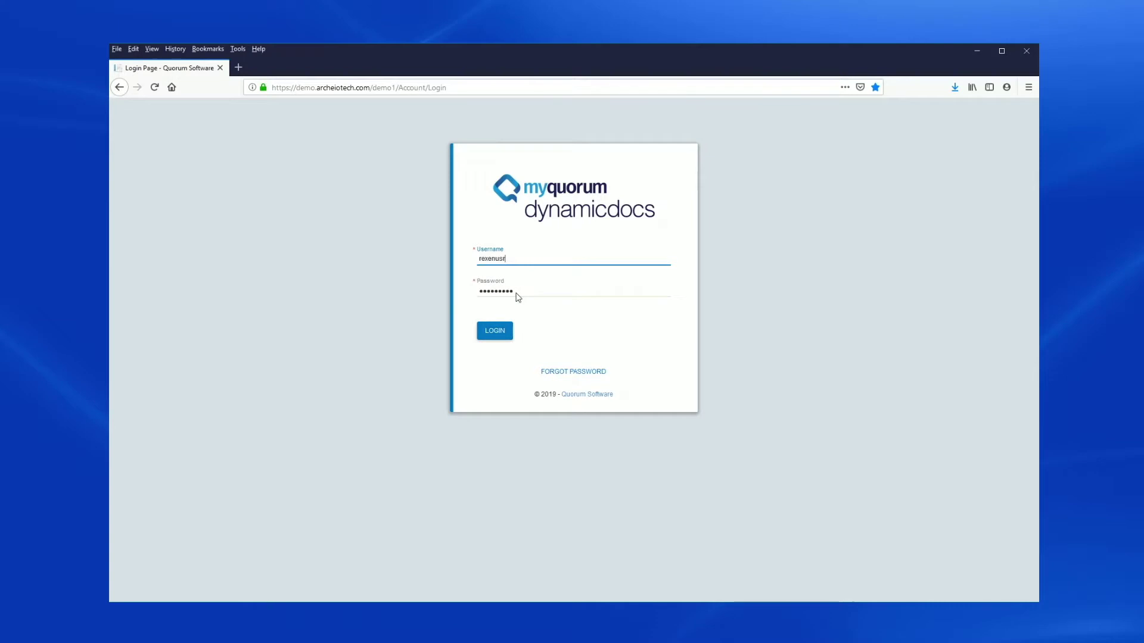
pyautogui.click(507, 335)
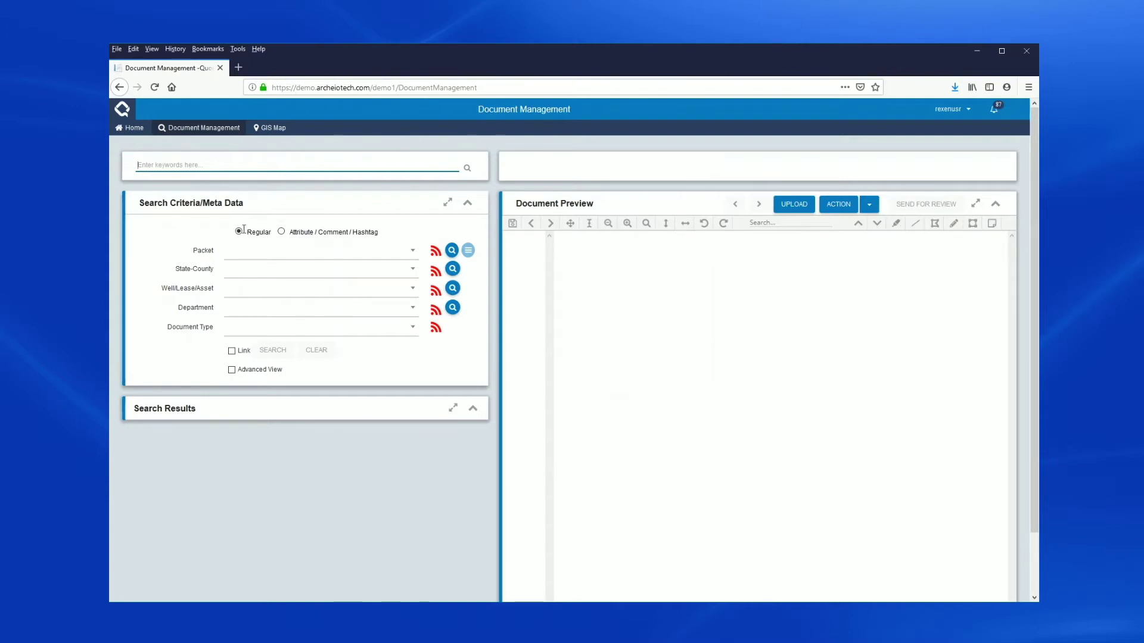
# - Search for documents with State-County ND-LITTLE CREEK UNIT and Well/Lease/Asset KOCH 10A (5518)
pyautogui.click(257, 273)
pyautogui.scroll(-2, 268, 310)
pyautogui.scroll(-2, 333, 322)
pyautogui.scroll(2, 332, 322)
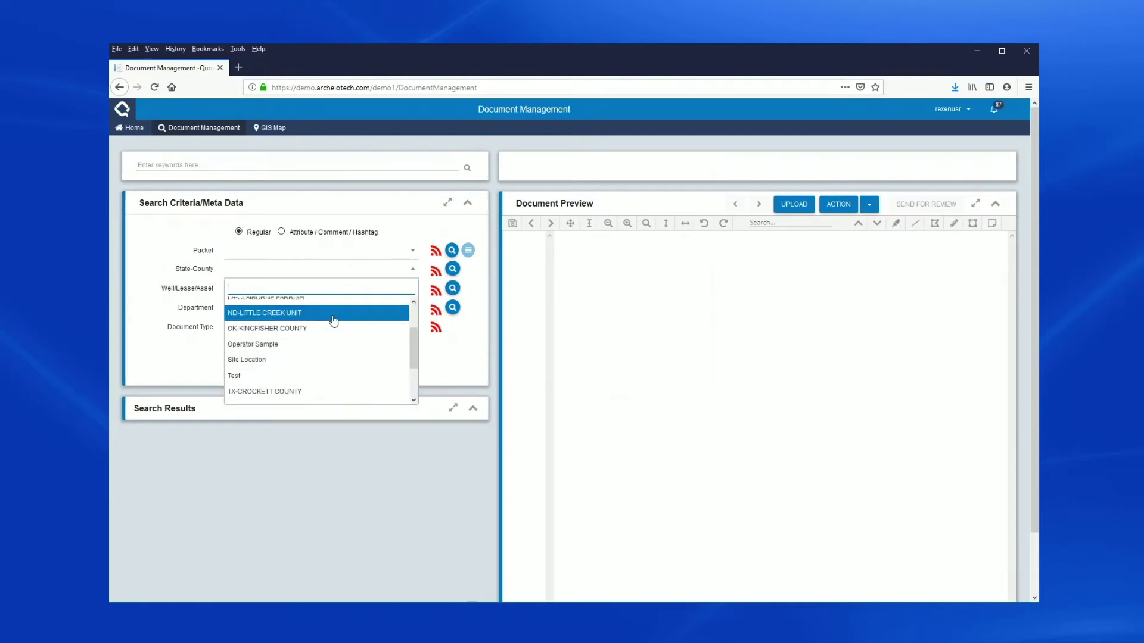
pyautogui.click(332, 316)
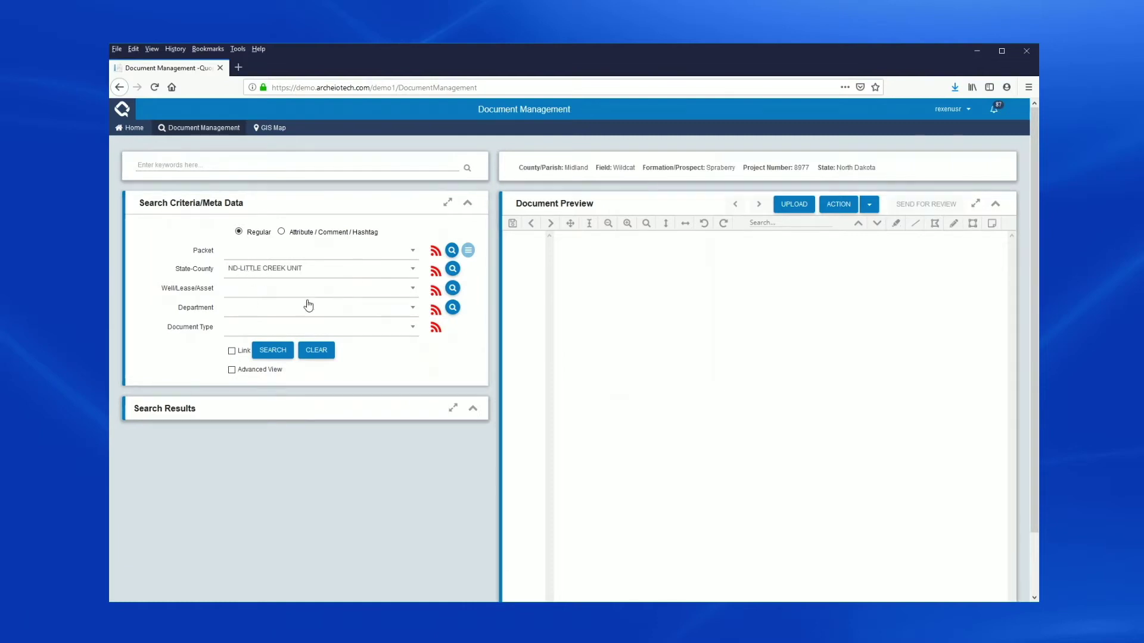
pyautogui.click(262, 290)
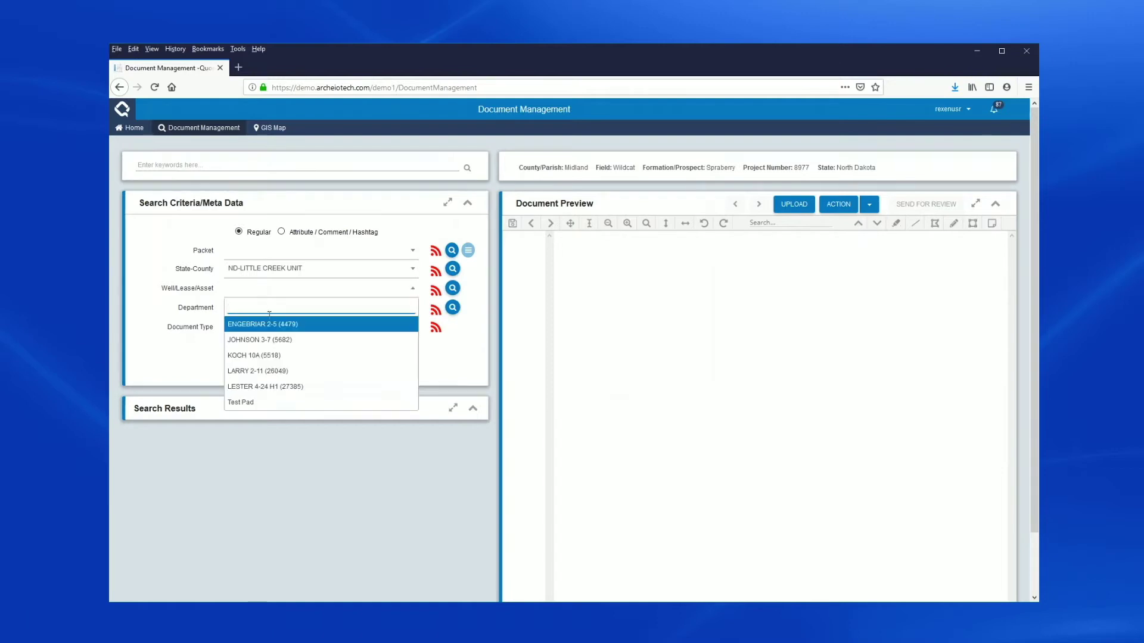
pyautogui.click(269, 356)
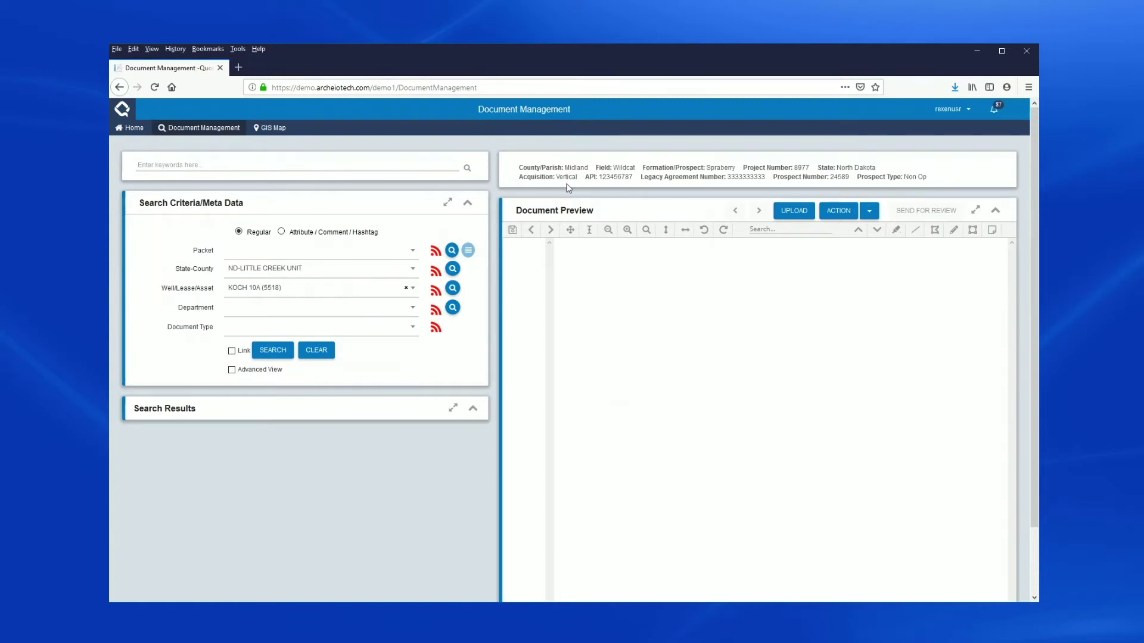
pyautogui.click(282, 352)
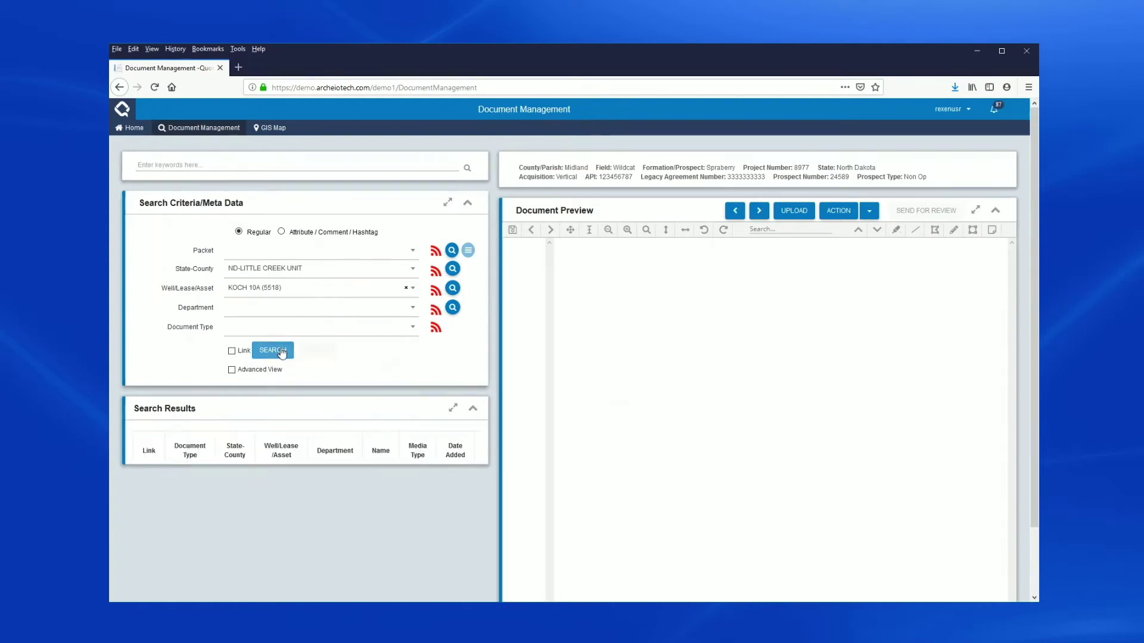
# - Show 50 records per page in the expanded search results and filter them by "invoice"
pyautogui.scroll(-1, 498, 356)
pyautogui.scroll(-2, 498, 356)
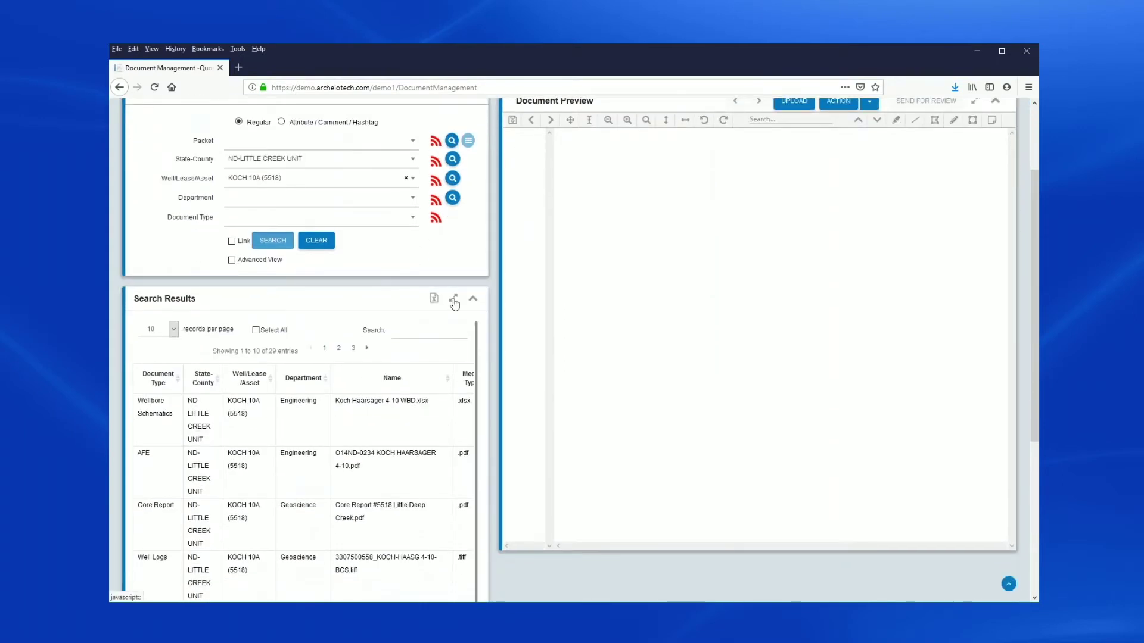
pyautogui.click(453, 300)
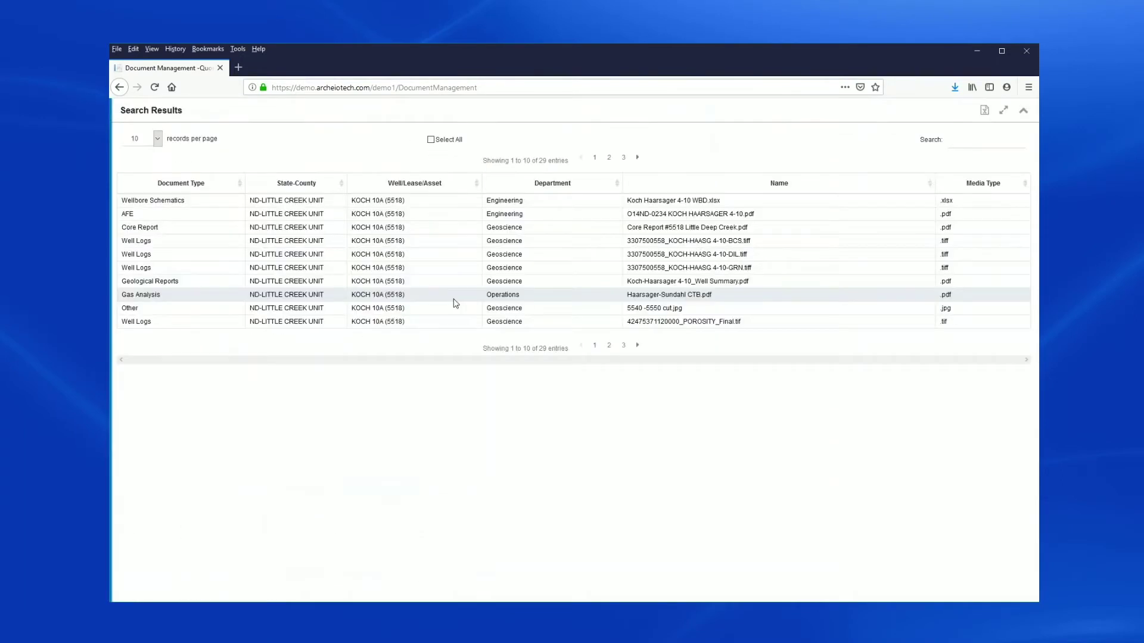
pyautogui.click(158, 139)
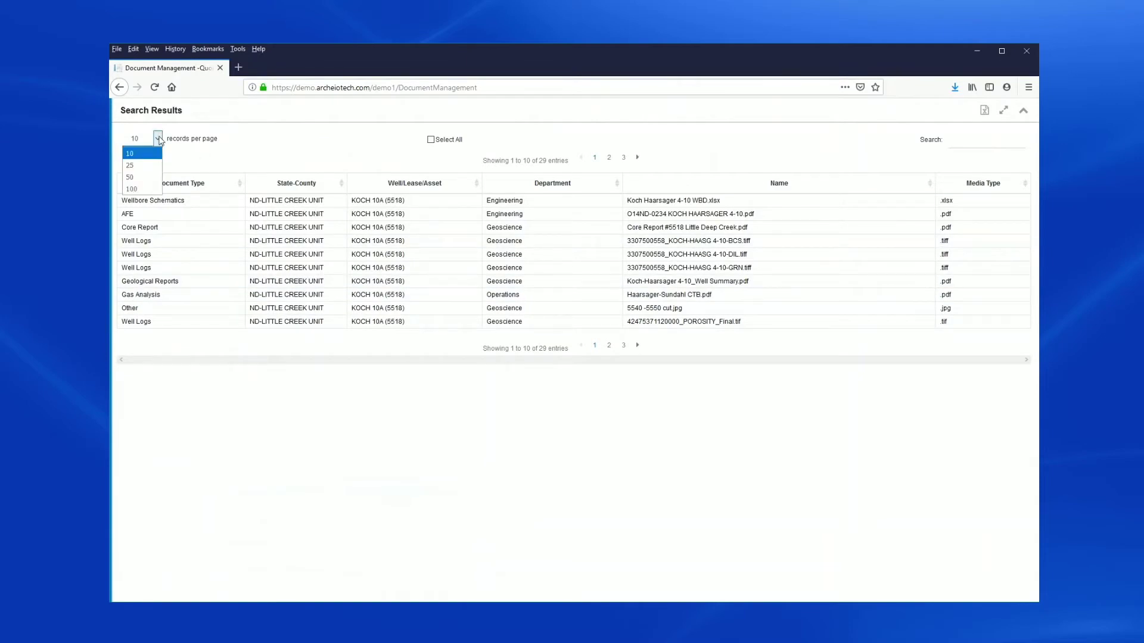
pyautogui.click(157, 176)
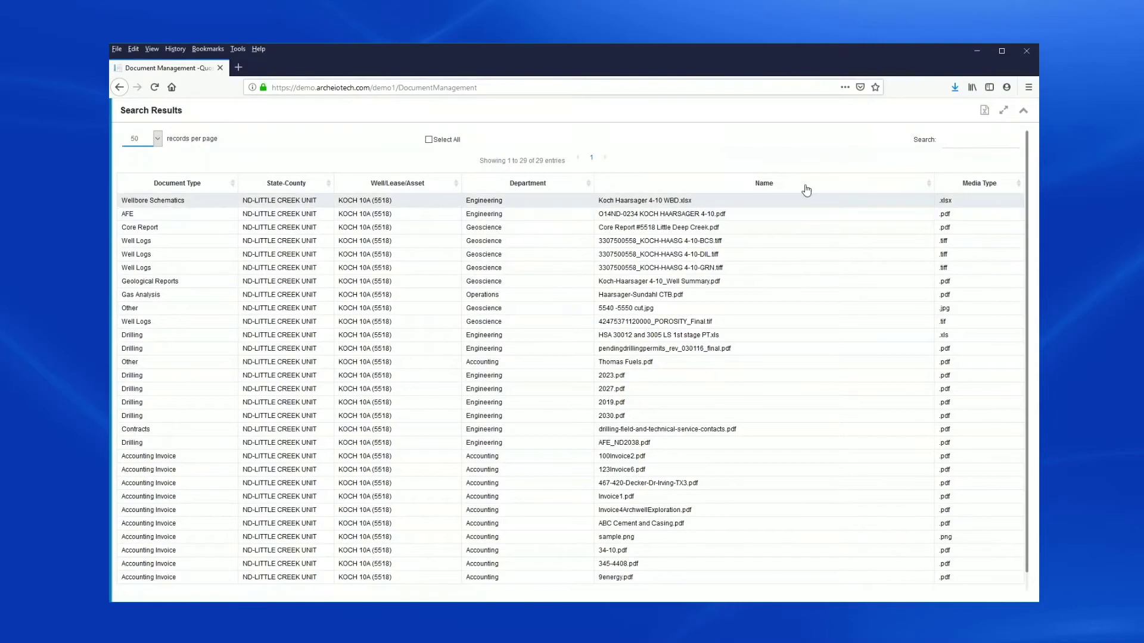
pyautogui.click(969, 143)
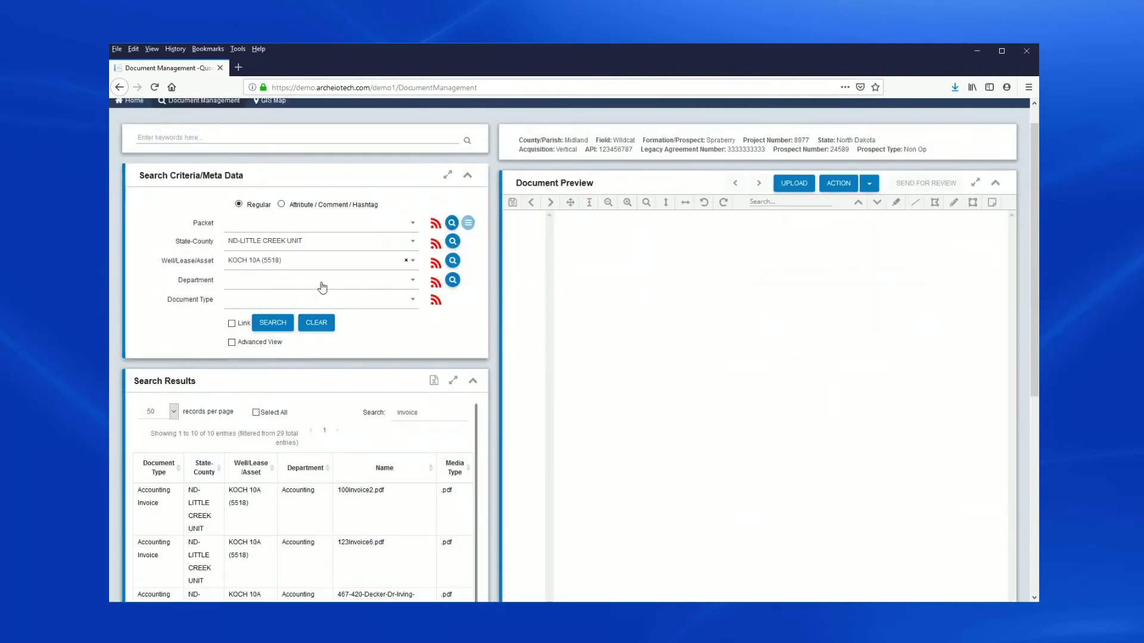
# - Narrow the document search to the Engineering department and run it again
pyautogui.click(322, 281)
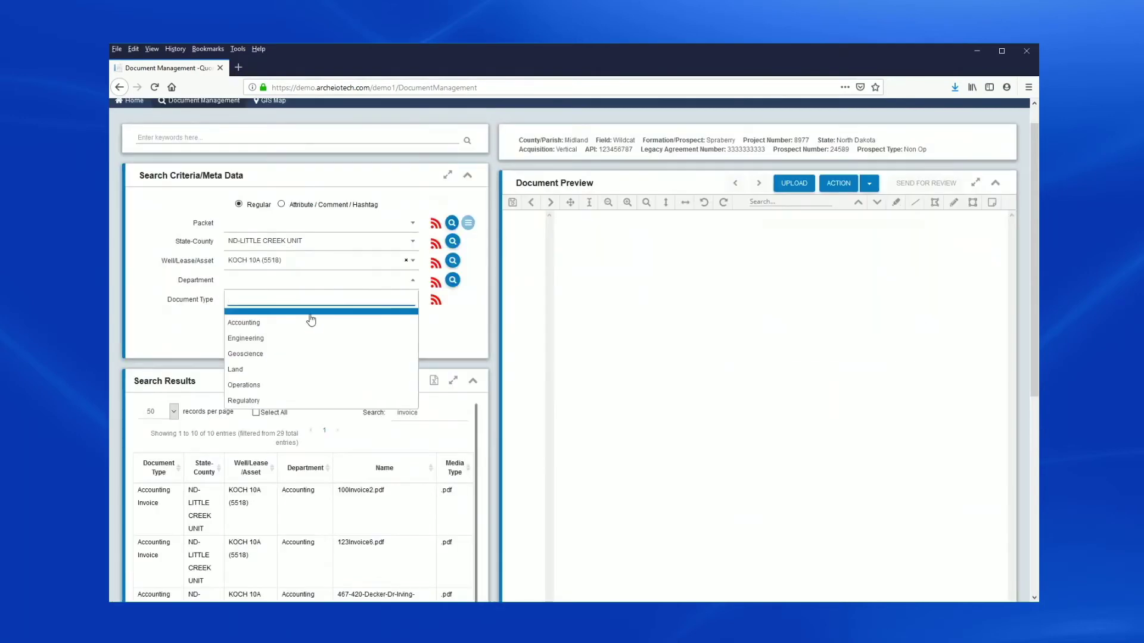
pyautogui.click(304, 339)
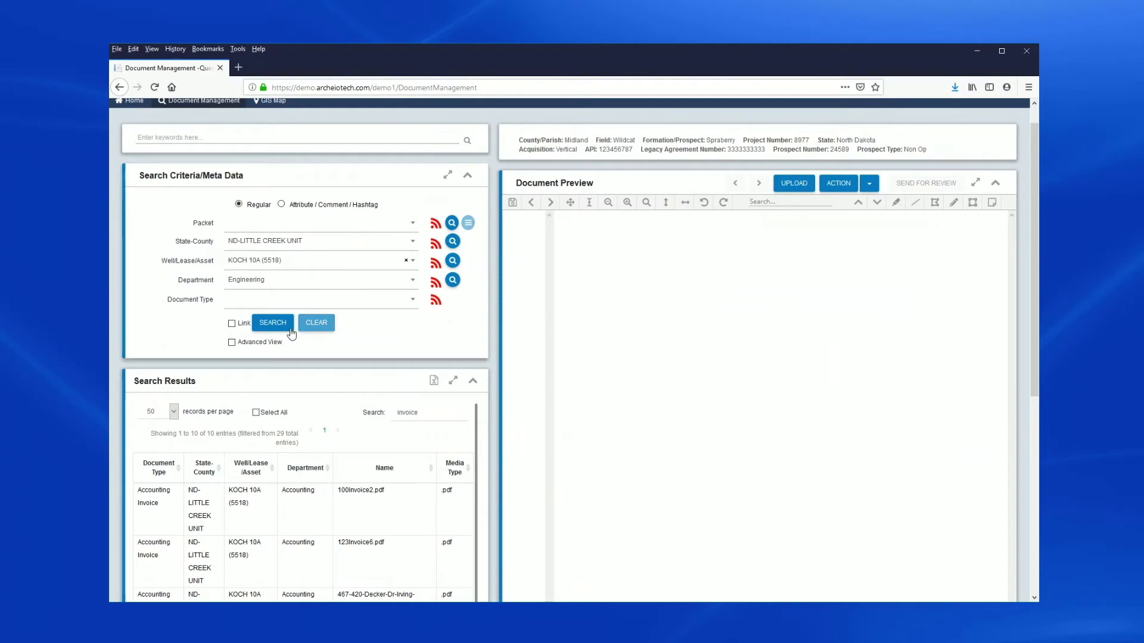
pyautogui.click(284, 324)
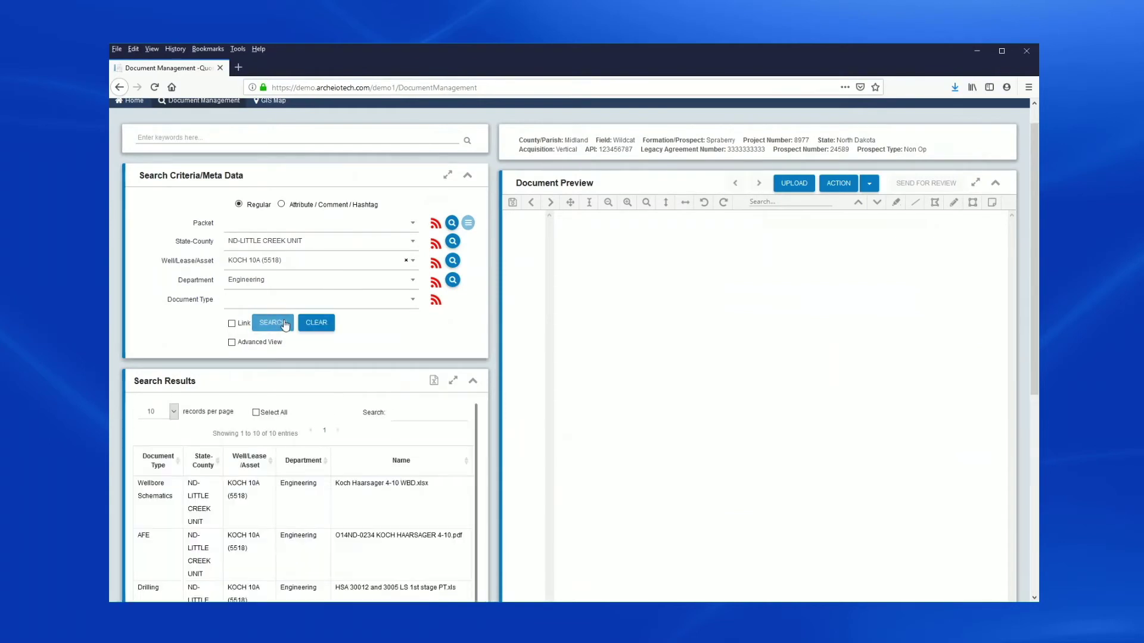
# - Preview pendingdrillingpermits_rev_030116_final.pdf from the search results and look through its first pages
pyautogui.scroll(-2, 261, 385)
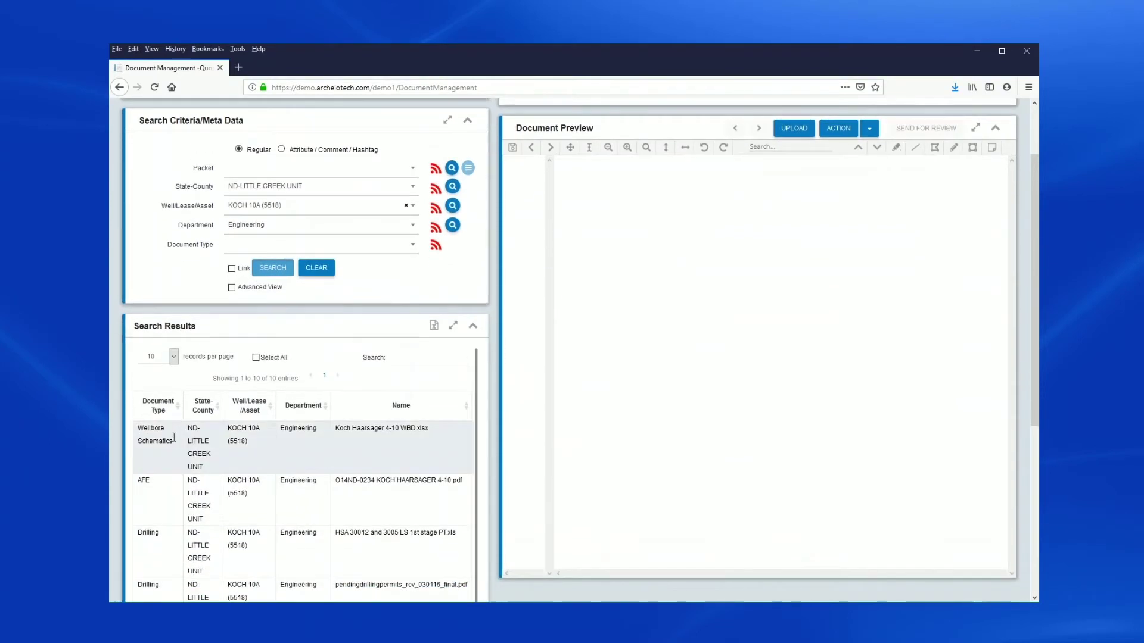
pyautogui.scroll(-1, 176, 444)
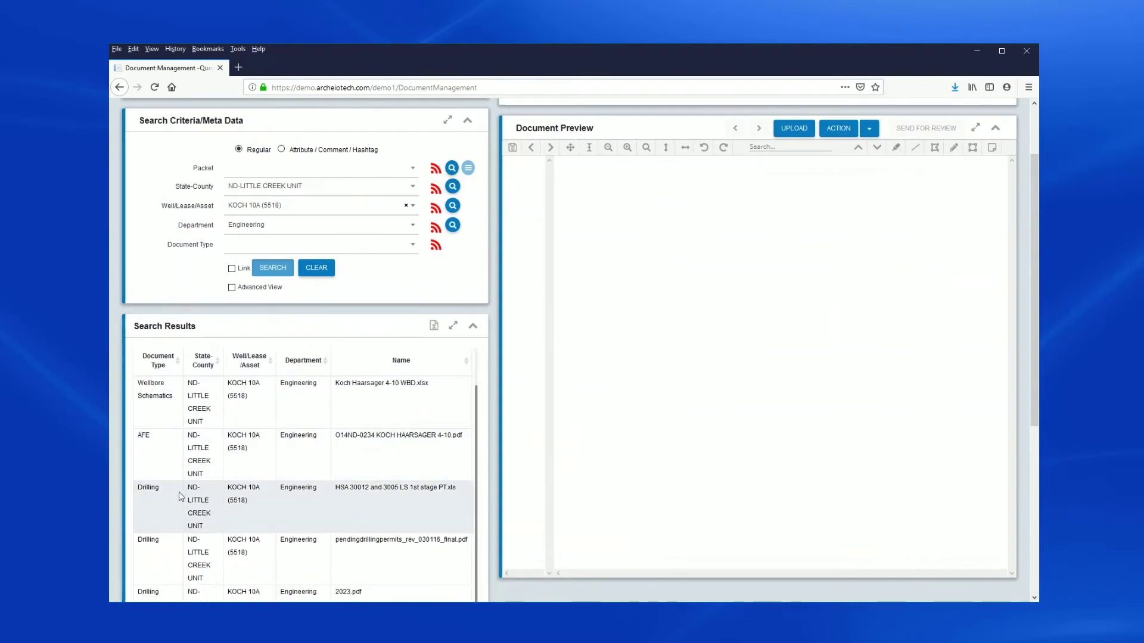
pyautogui.click(196, 551)
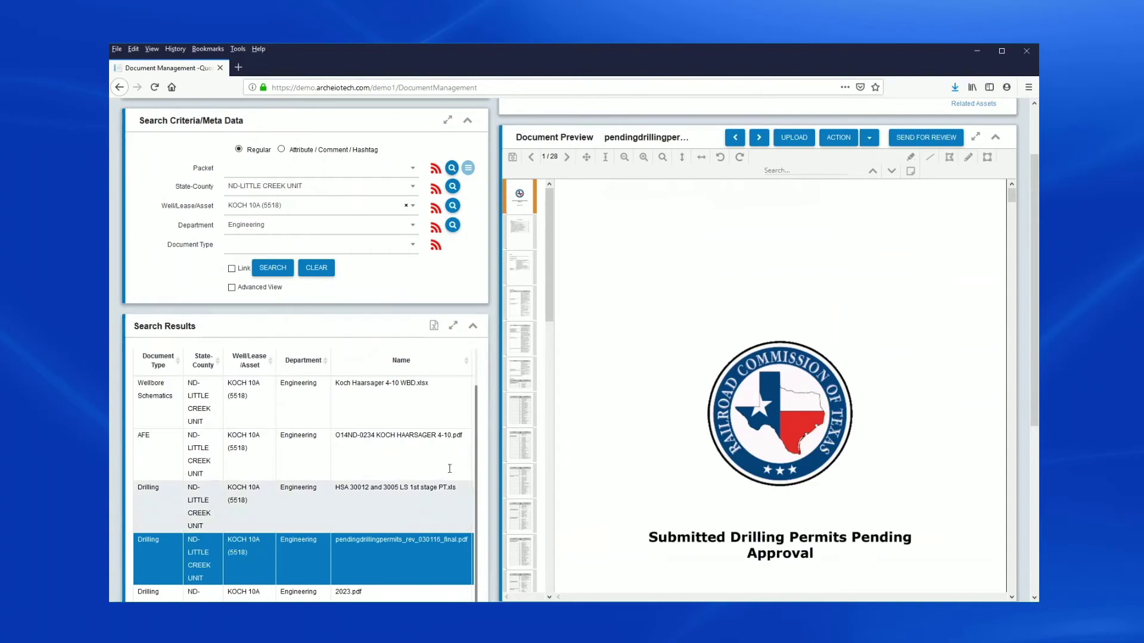
pyautogui.scroll(-10, 684, 364)
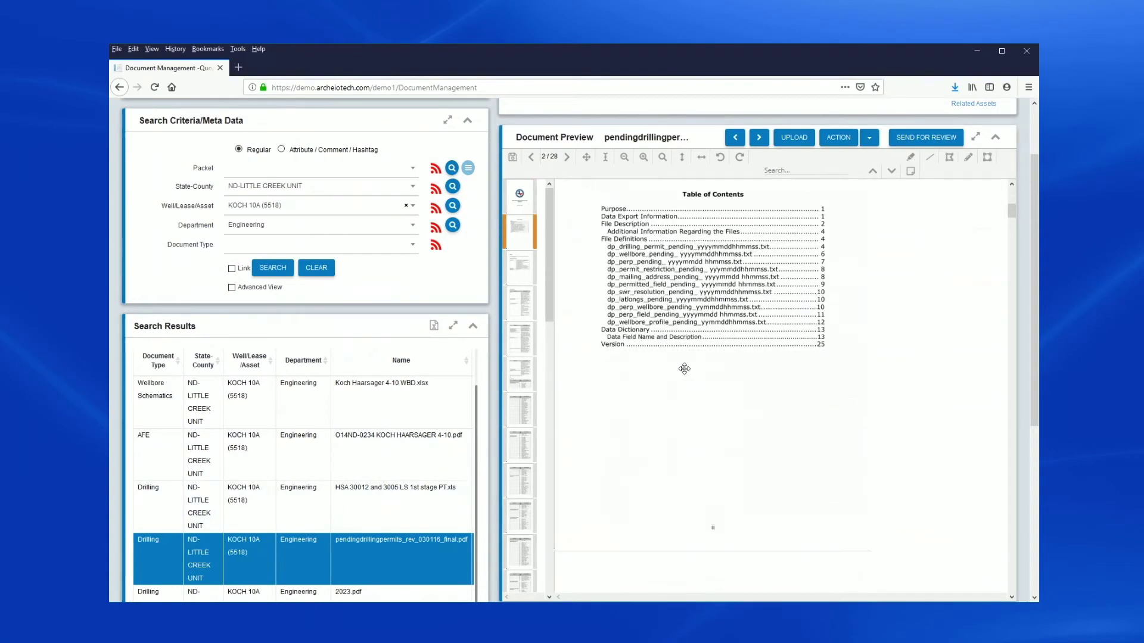
pyautogui.scroll(-4, 684, 368)
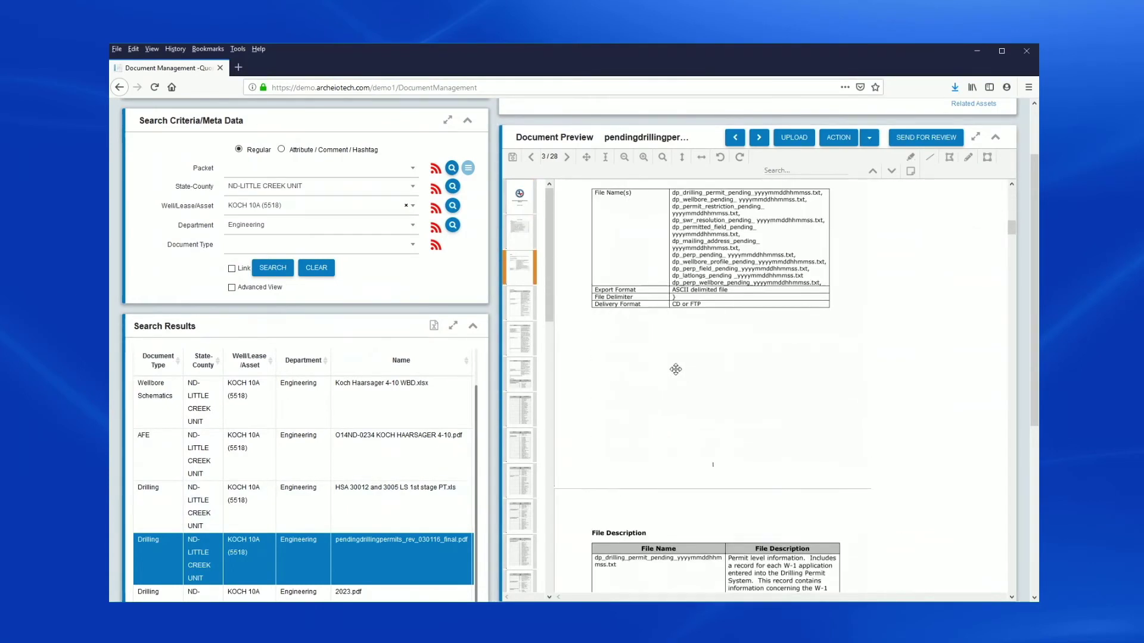
pyautogui.scroll(1, 679, 373)
# - Clear all search criteria and switch the search mode to Attribute / Comment / Hashtag
pyautogui.scroll(2, 501, 322)
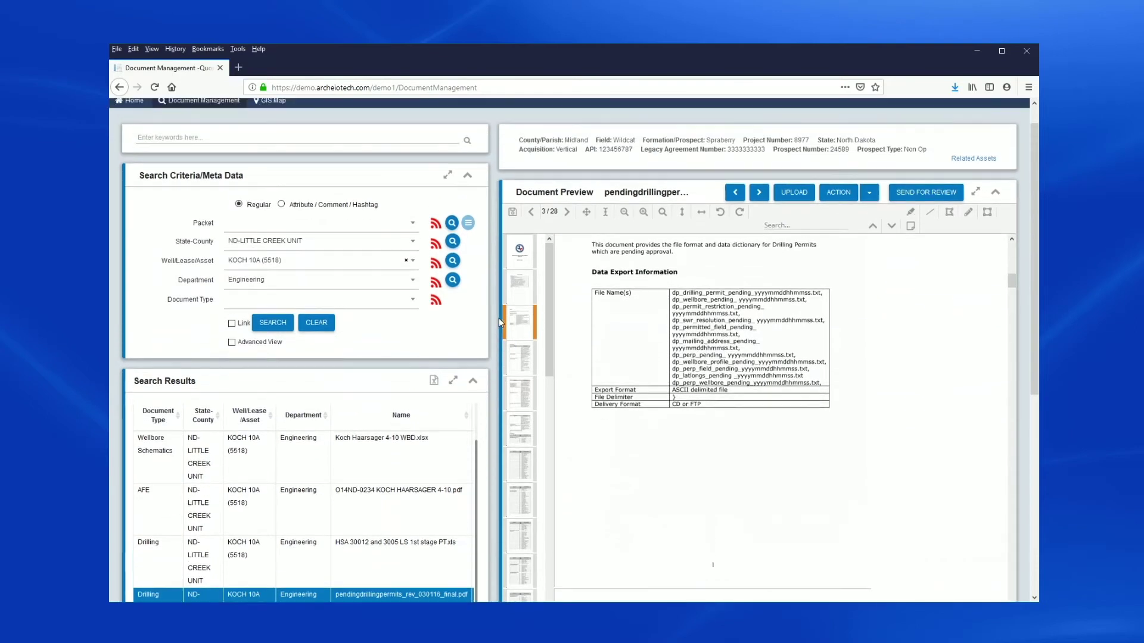
pyautogui.scroll(1, 499, 318)
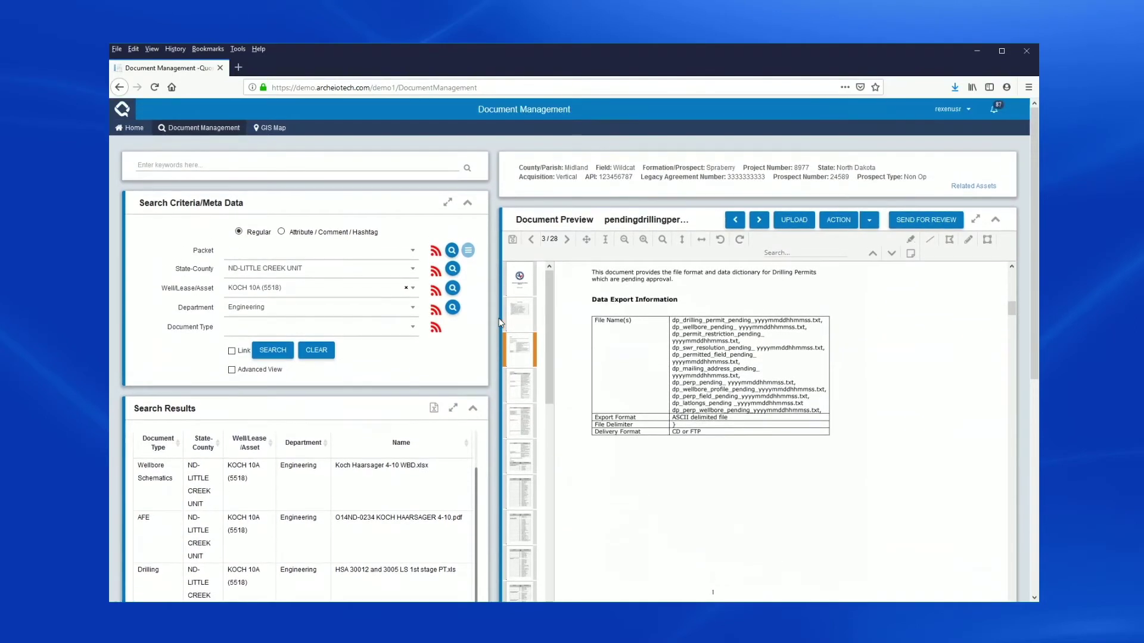
pyautogui.click(316, 351)
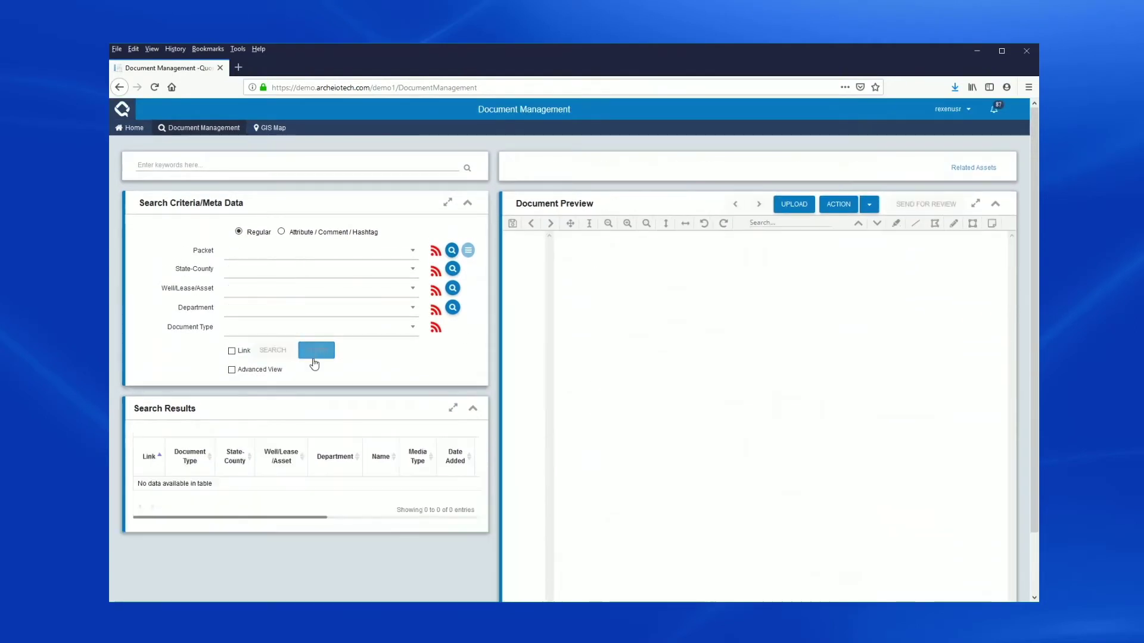
pyautogui.click(281, 234)
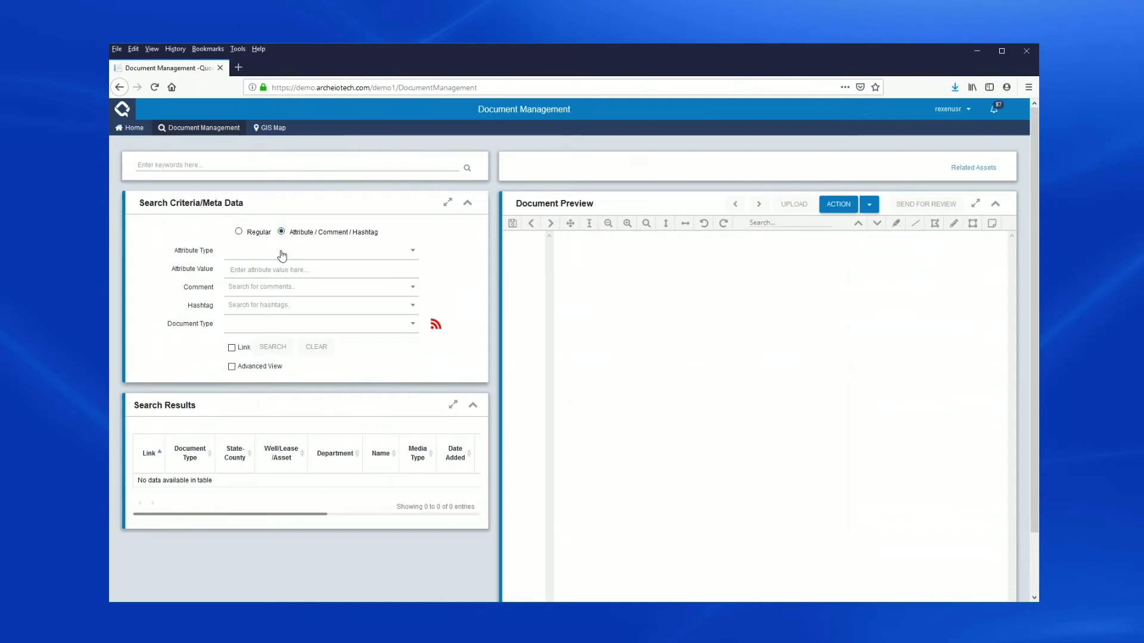
# - Search for documents whose Legacy Agreement Number attribute is L007487001
pyautogui.click(282, 252)
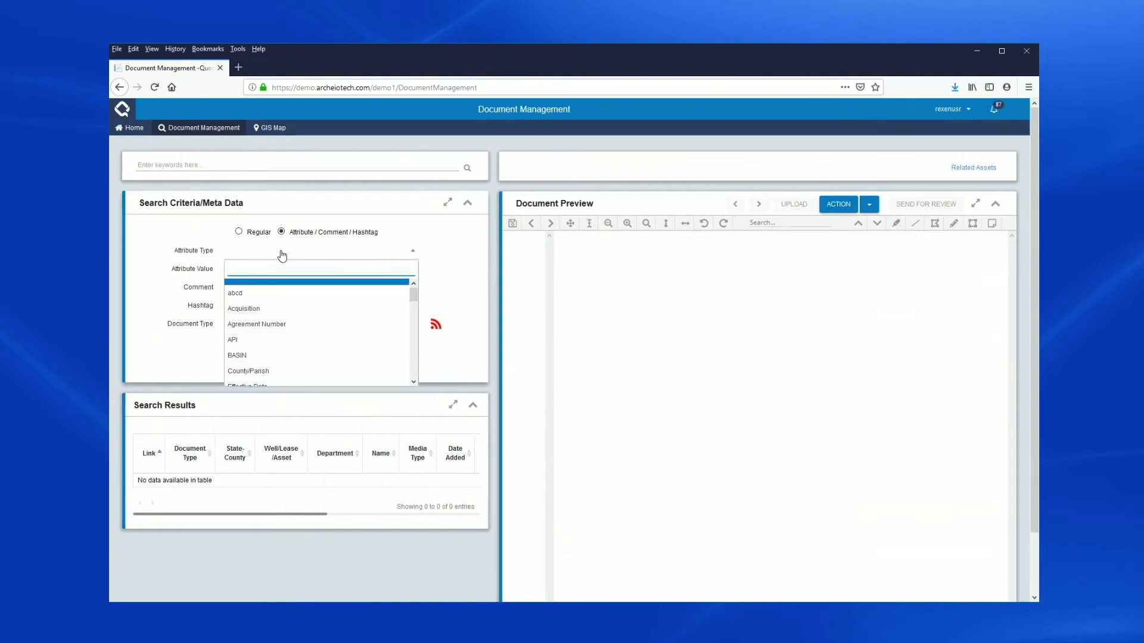
pyautogui.write('leg')
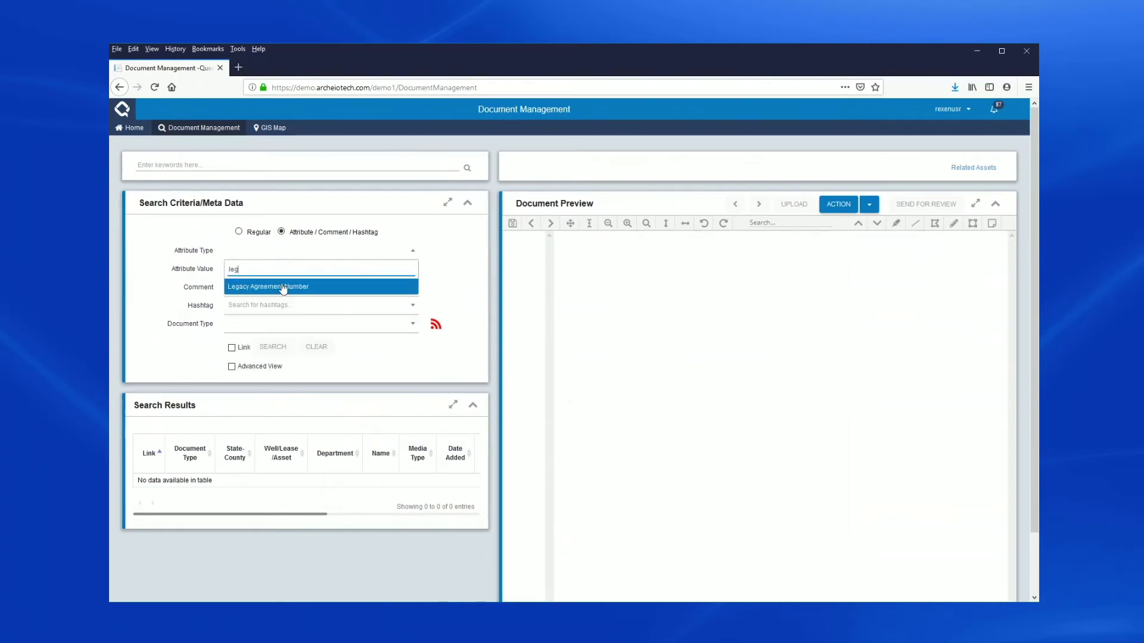
pyautogui.click(284, 287)
pyautogui.click(275, 272)
pyautogui.write('L0')
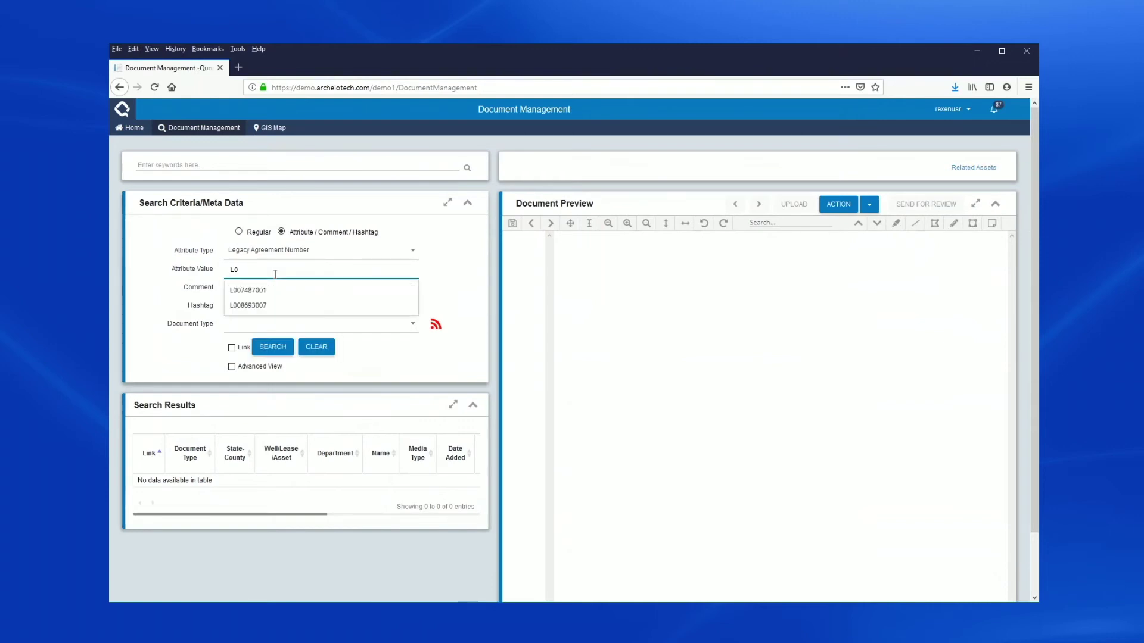
pyautogui.click(274, 290)
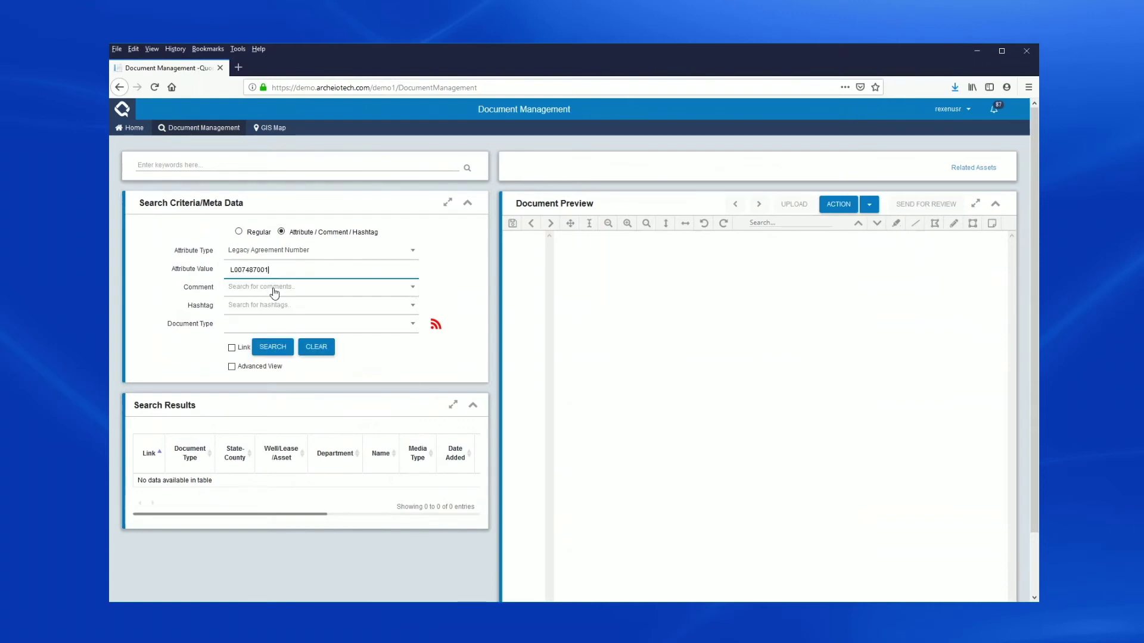
pyautogui.click(276, 348)
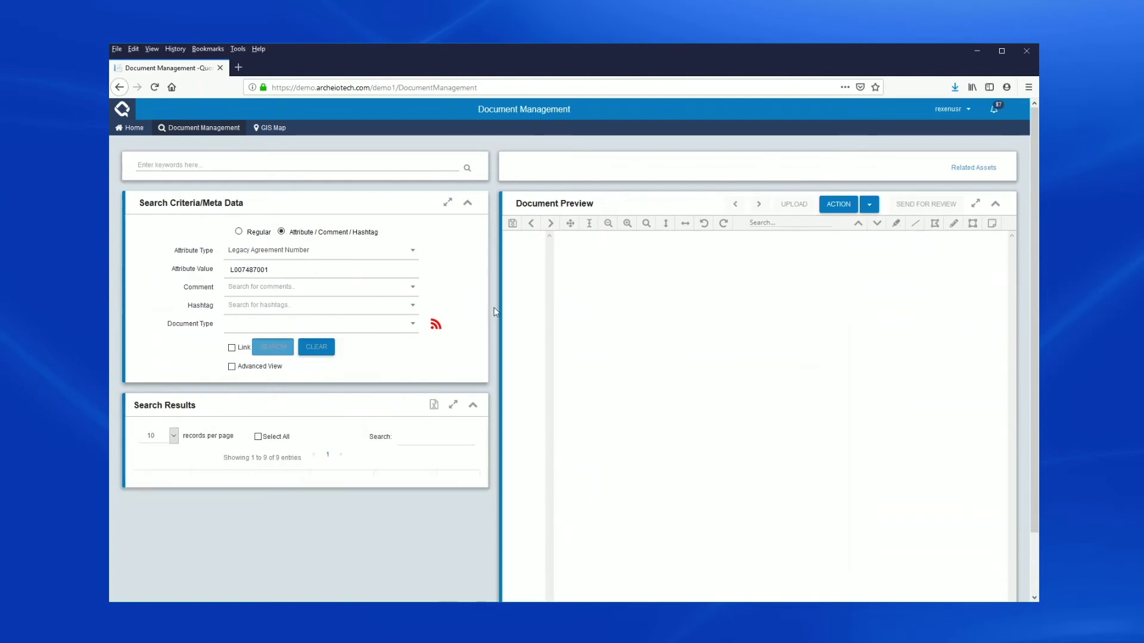
# - Review the matching documents and narrow the search to the document type Joint Operating Agreements
pyautogui.scroll(-2, 489, 313)
pyautogui.scroll(-4, 489, 309)
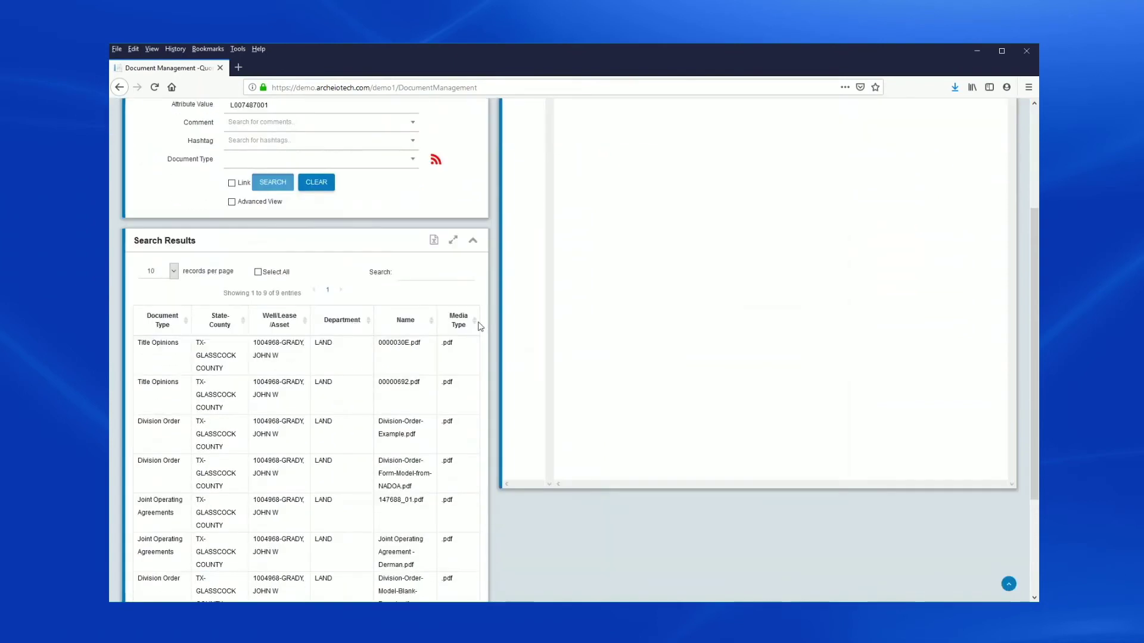
pyautogui.scroll(4, 250, 369)
pyautogui.click(260, 272)
pyautogui.write('joi')
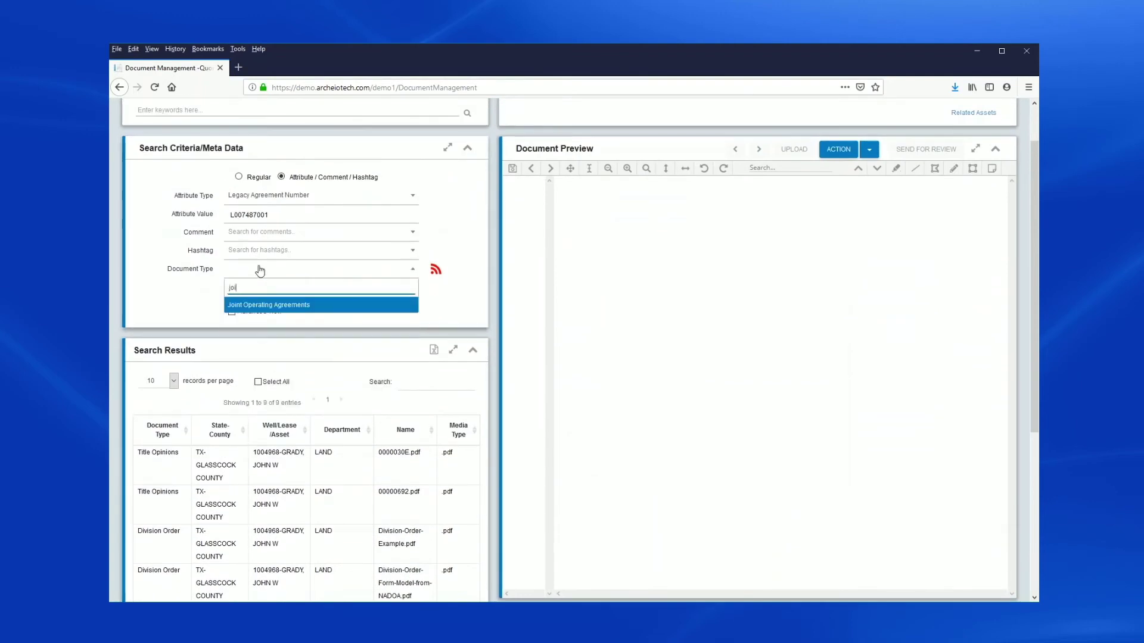
pyautogui.click(266, 305)
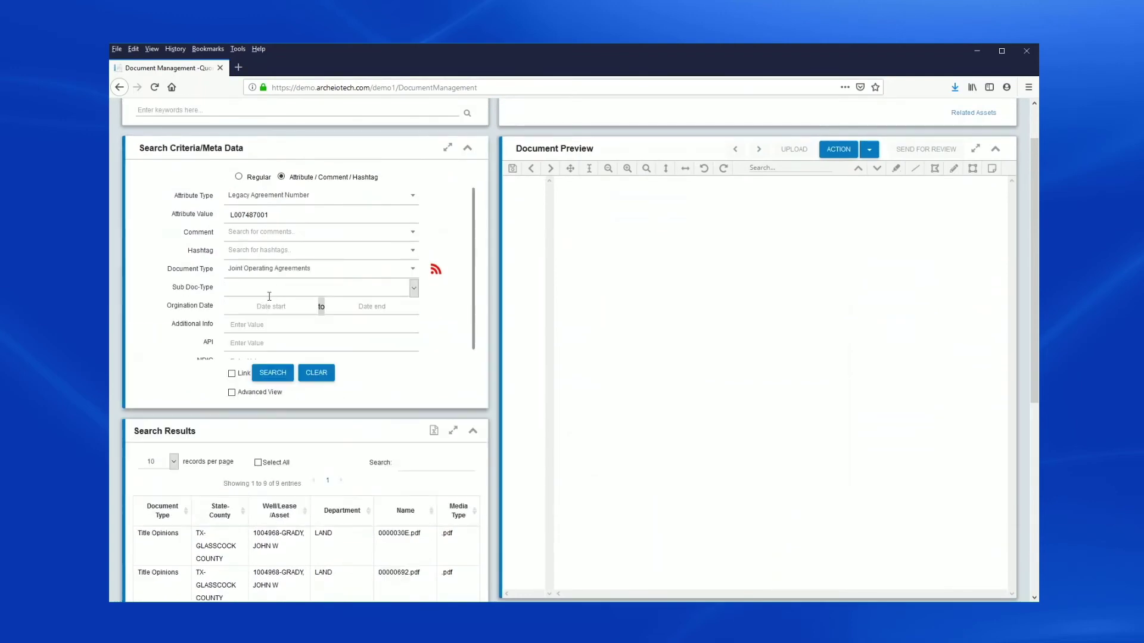
pyautogui.click(275, 377)
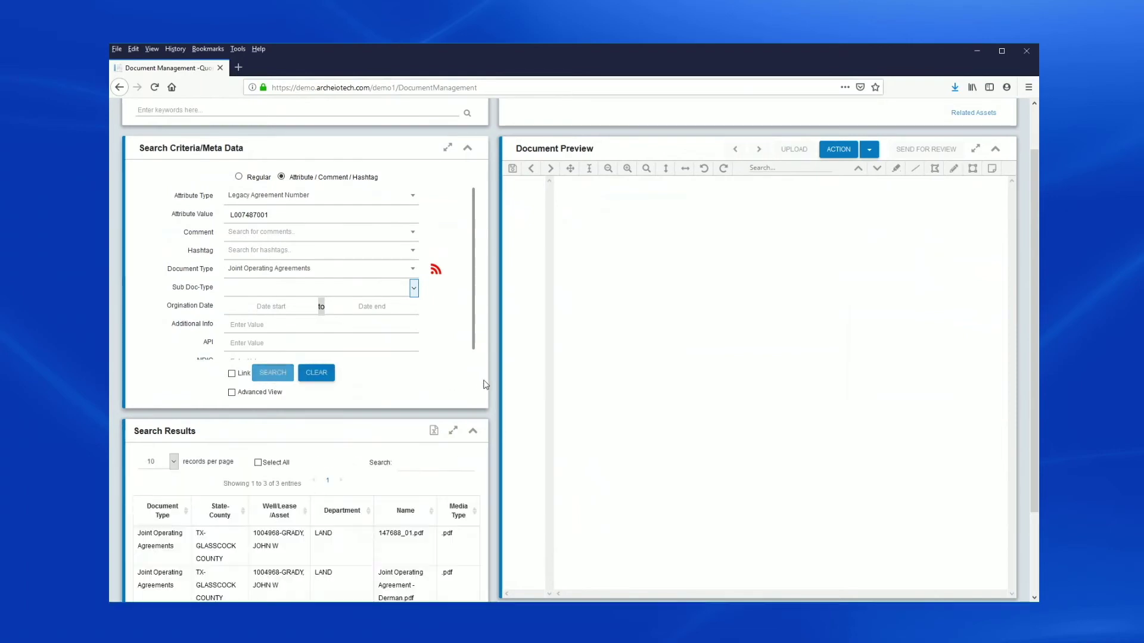
# - Preview the joint operating agreement 147688_01.pdf from the search results
pyautogui.scroll(-1, 478, 398)
pyautogui.click(411, 485)
pyautogui.scroll(1, 492, 387)
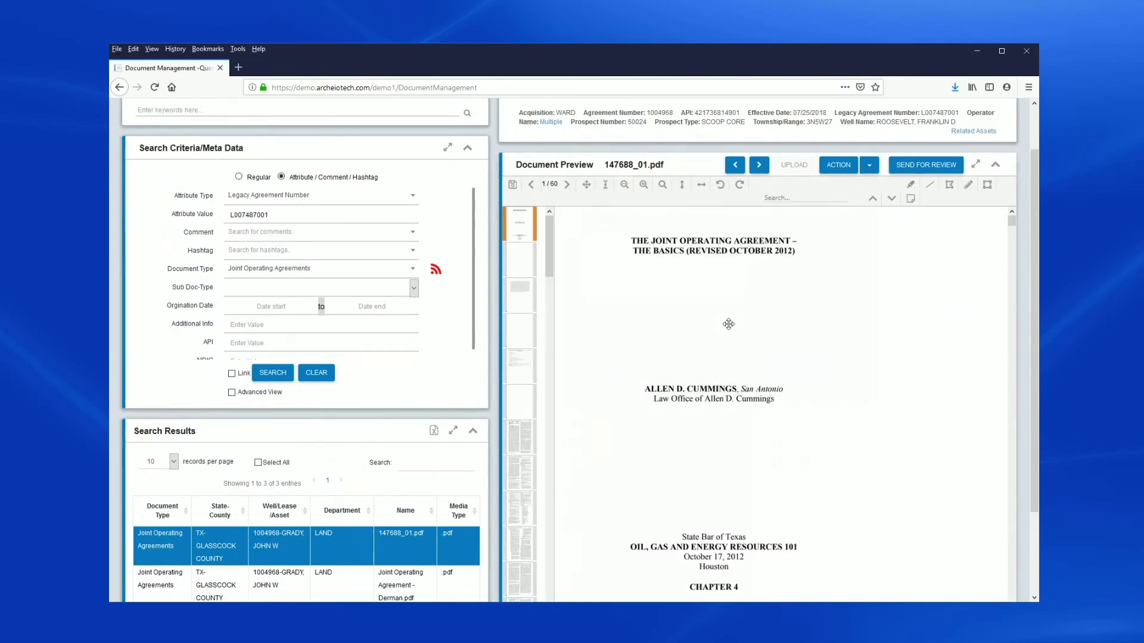
# - Turn on Advanced View, collapse the search results, and review the selected agreement's metadata and comments
pyautogui.click(232, 393)
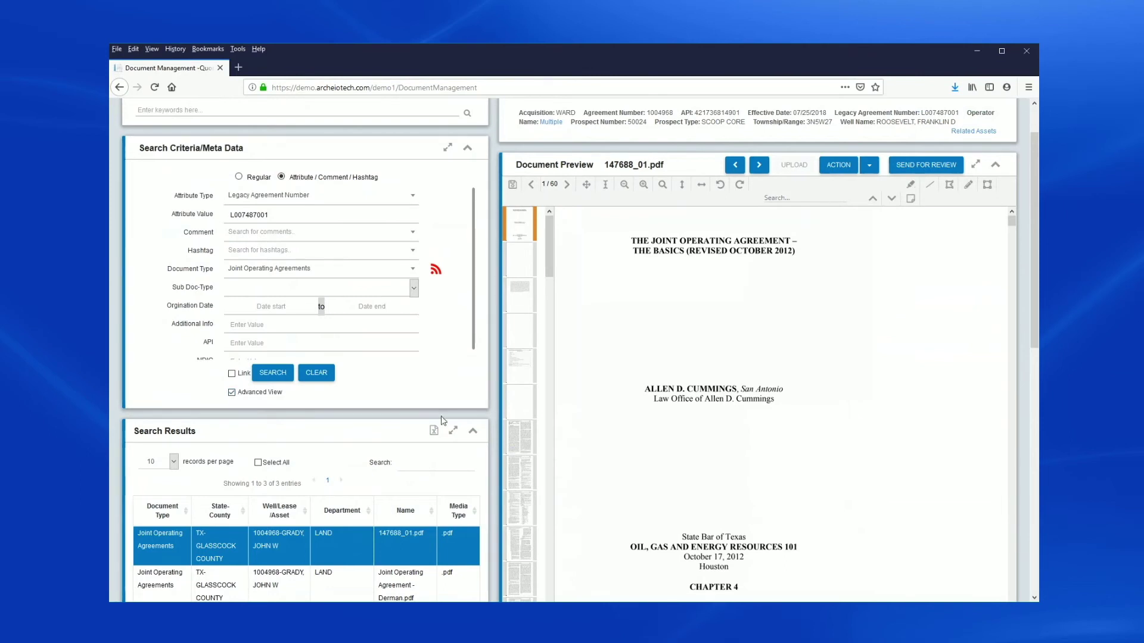
pyautogui.click(477, 440)
pyautogui.scroll(-3, 371, 406)
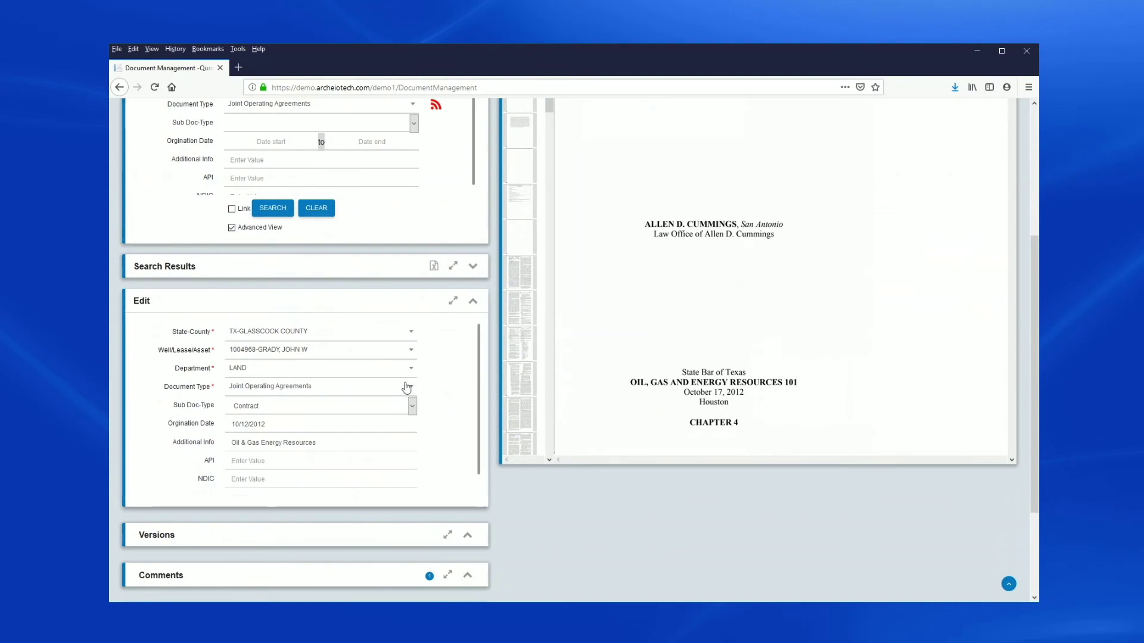
pyautogui.scroll(-2, 489, 409)
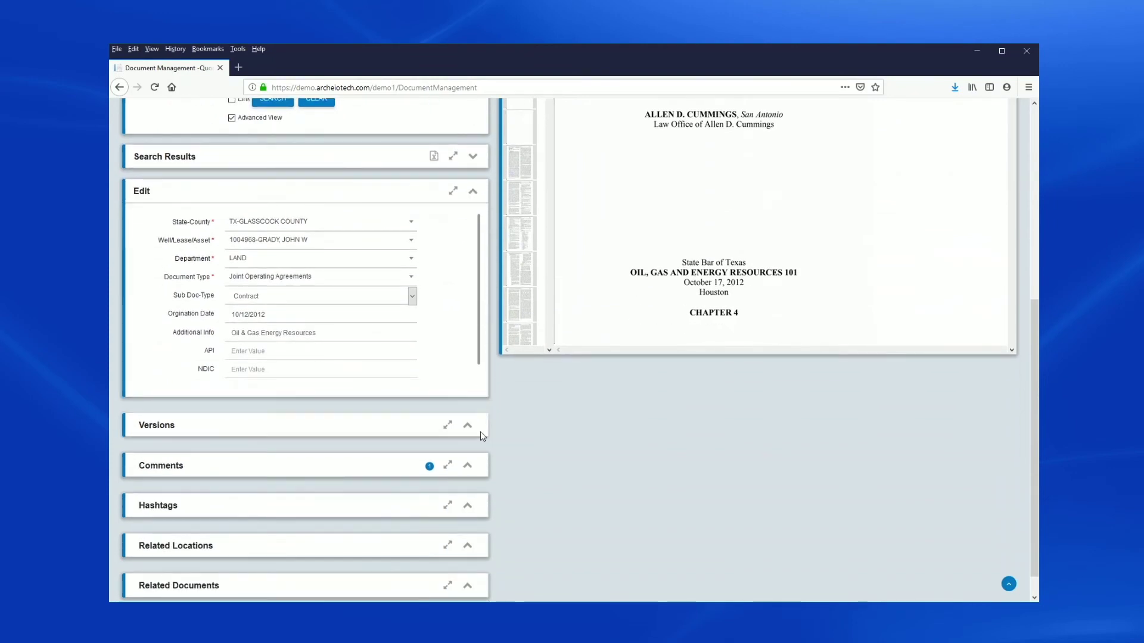
pyautogui.click(468, 468)
pyautogui.click(468, 470)
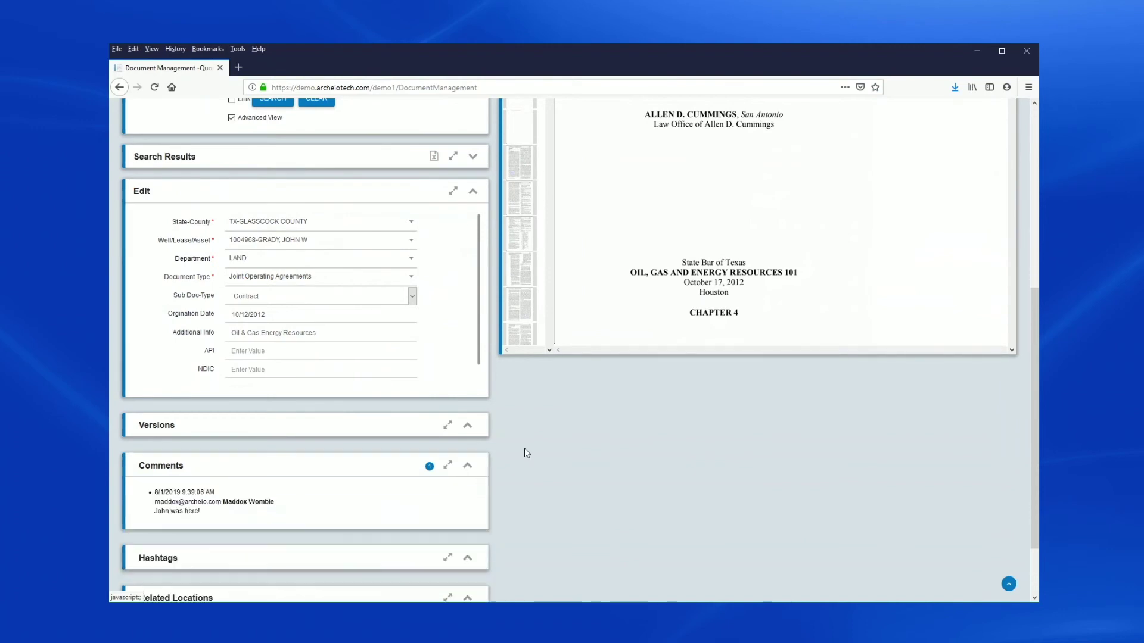
# - Examine the document and packet actions available for 147688_01.pdf
pyautogui.scroll(5, 529, 455)
pyautogui.click(871, 167)
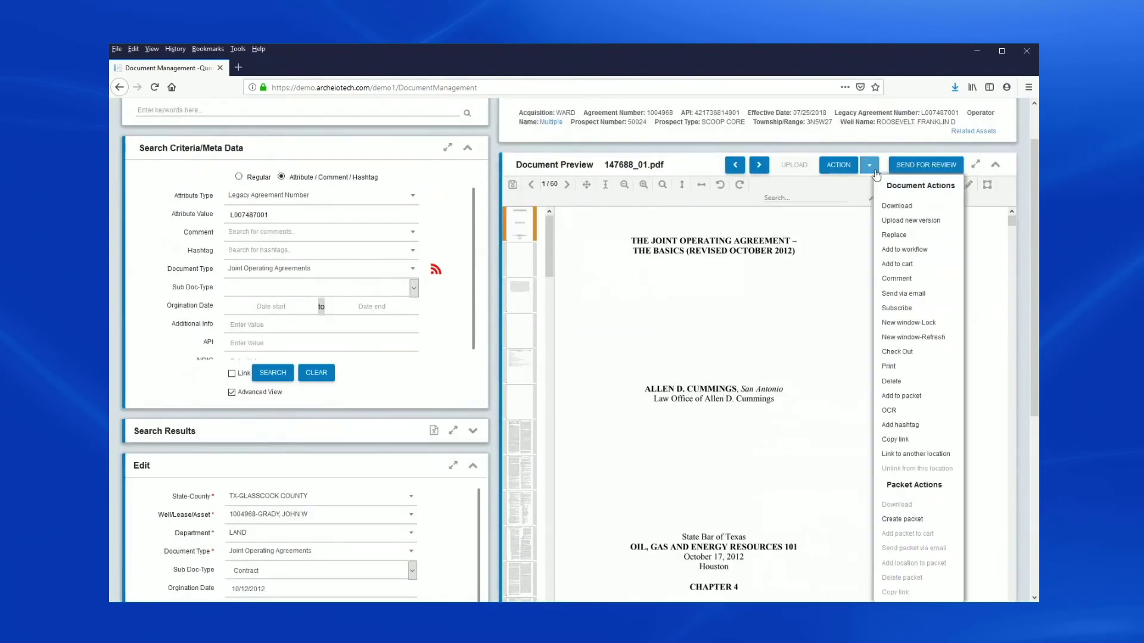
pyautogui.scroll(2, 888, 238)
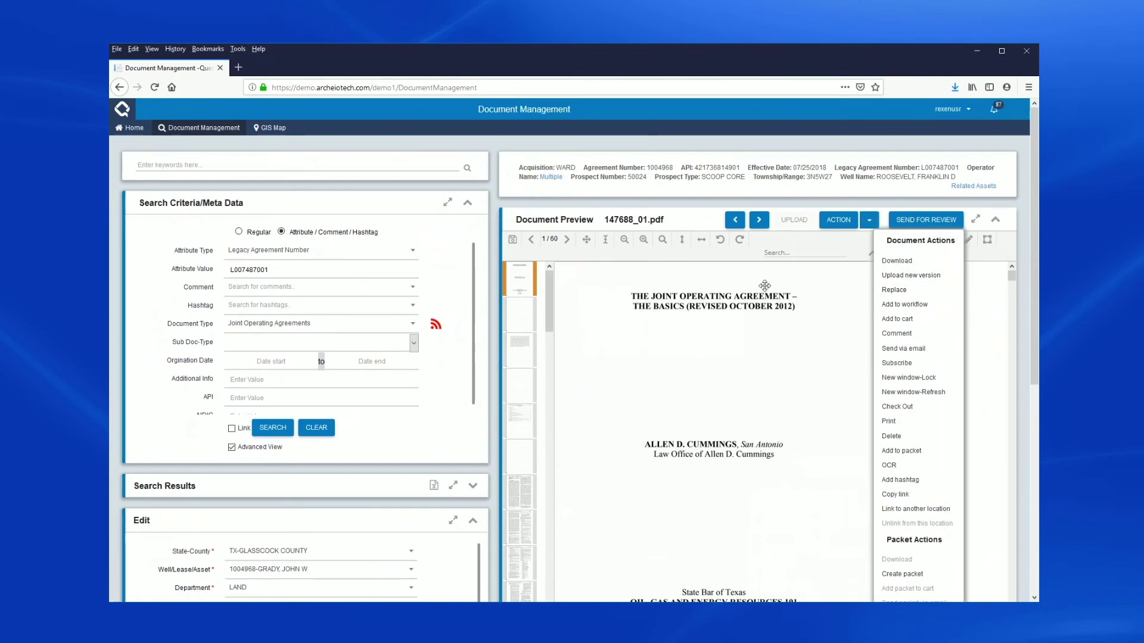
pyautogui.click(869, 220)
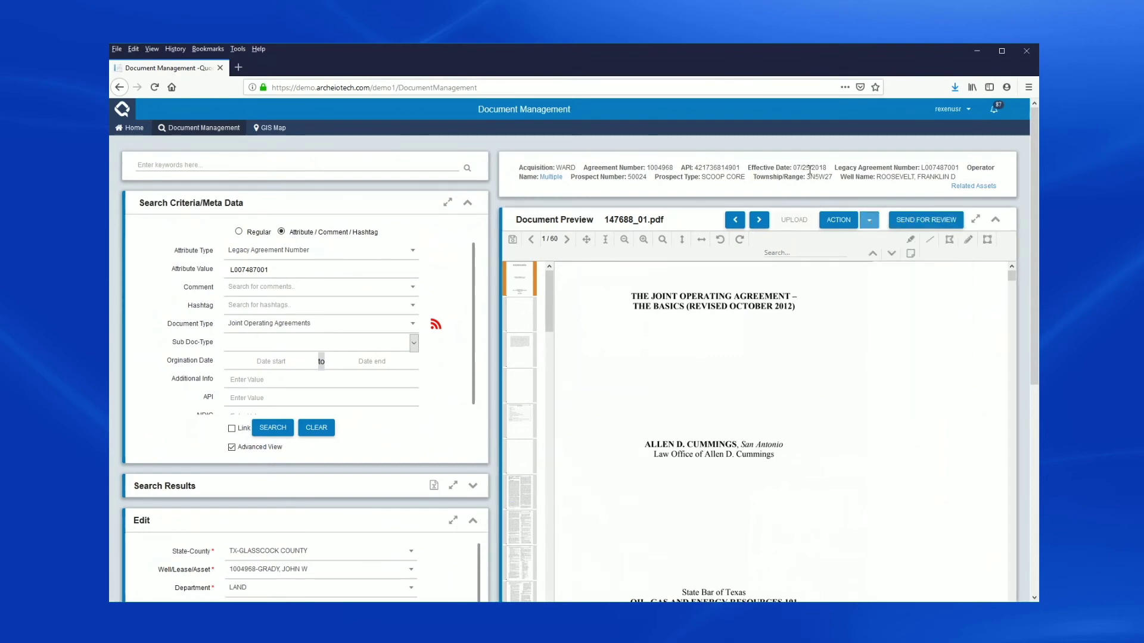
# - Open the GIS Map and search it for johnson
pyautogui.click(279, 129)
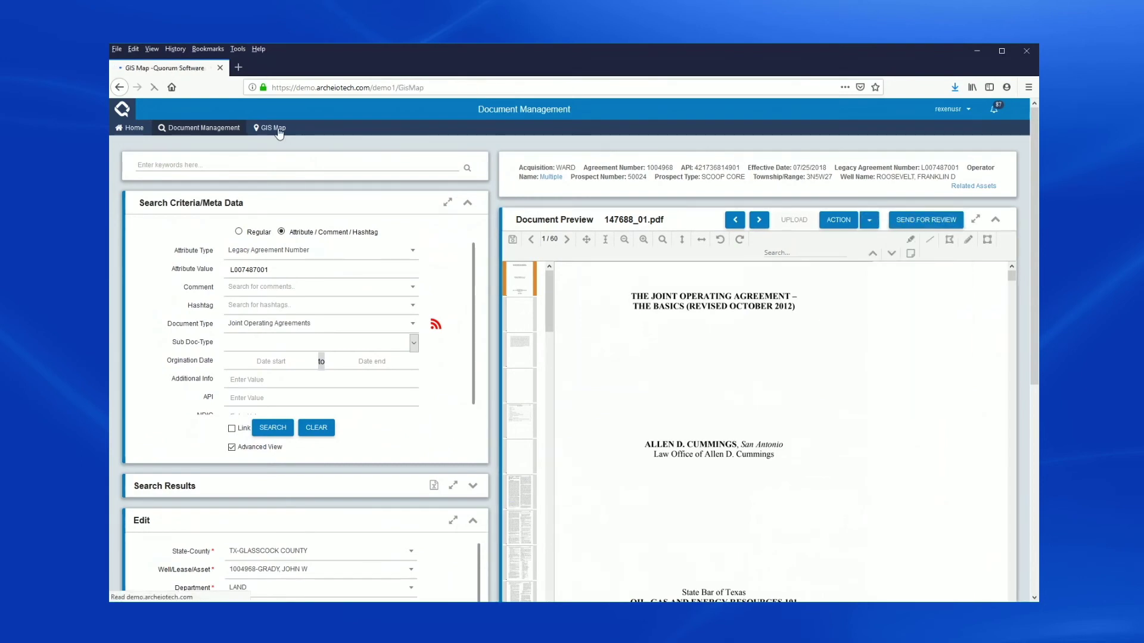
pyautogui.click(898, 165)
pyautogui.write('johnson')
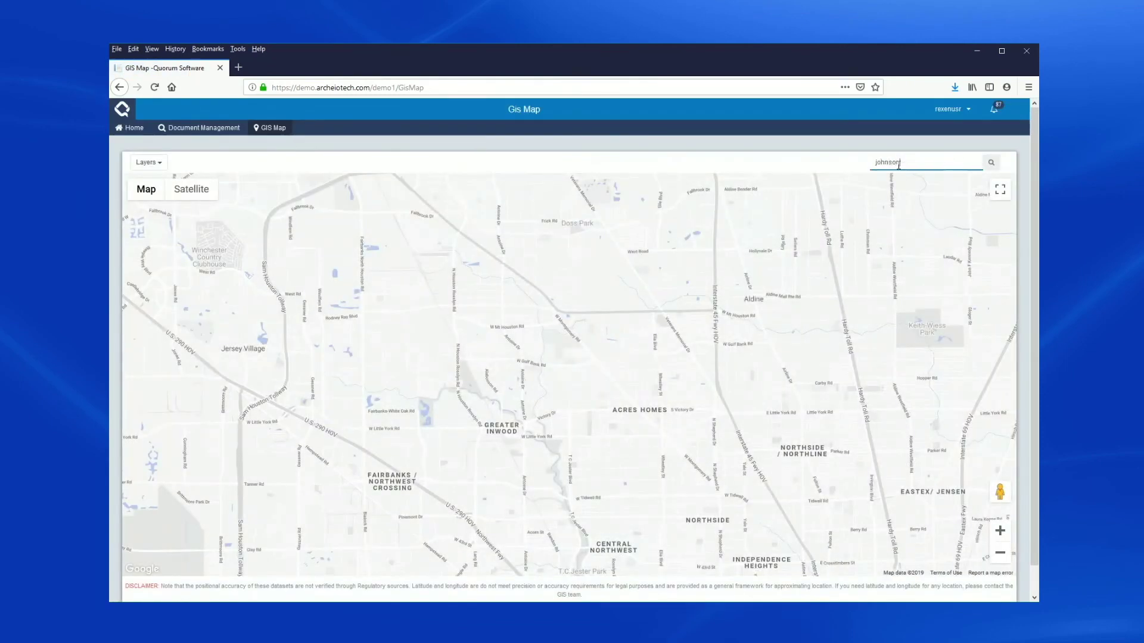
pyautogui.click(992, 163)
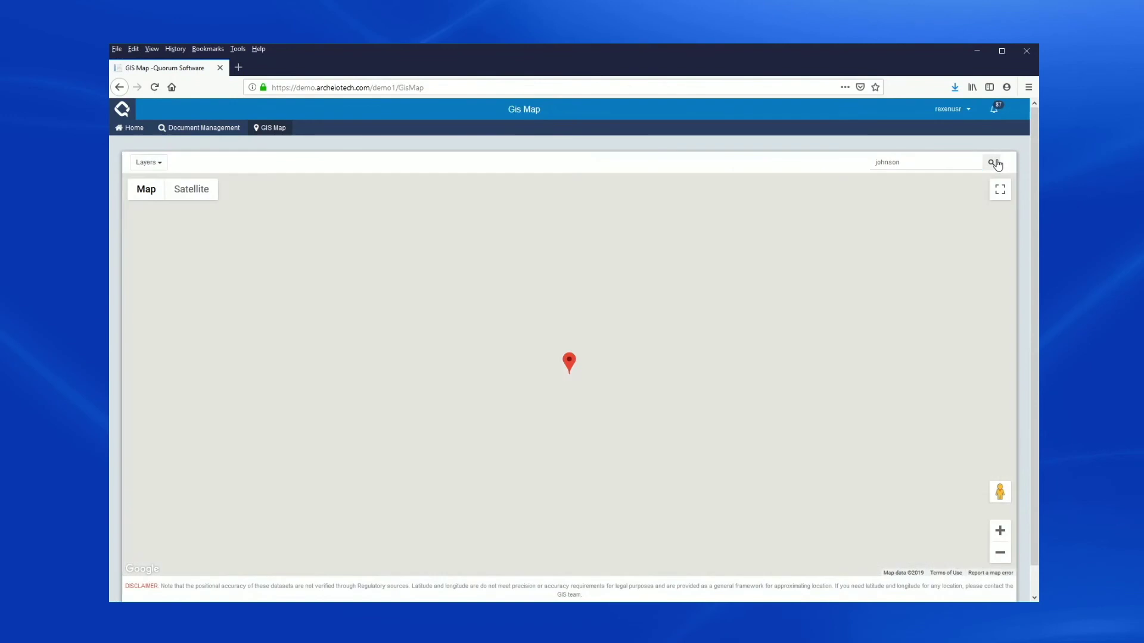
# - Show the map as satellite imagery and open the well details for the JOHNSON 2-9 WSW marker
pyautogui.click(215, 199)
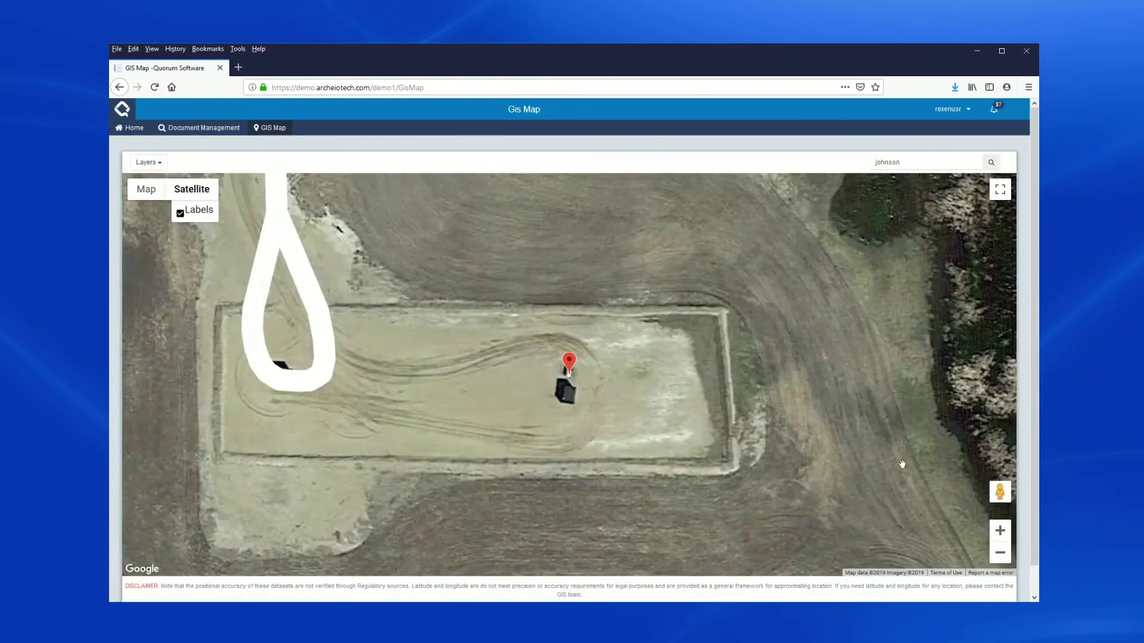
pyautogui.click(1005, 557)
pyautogui.click(1005, 557)
pyautogui.click(1004, 556)
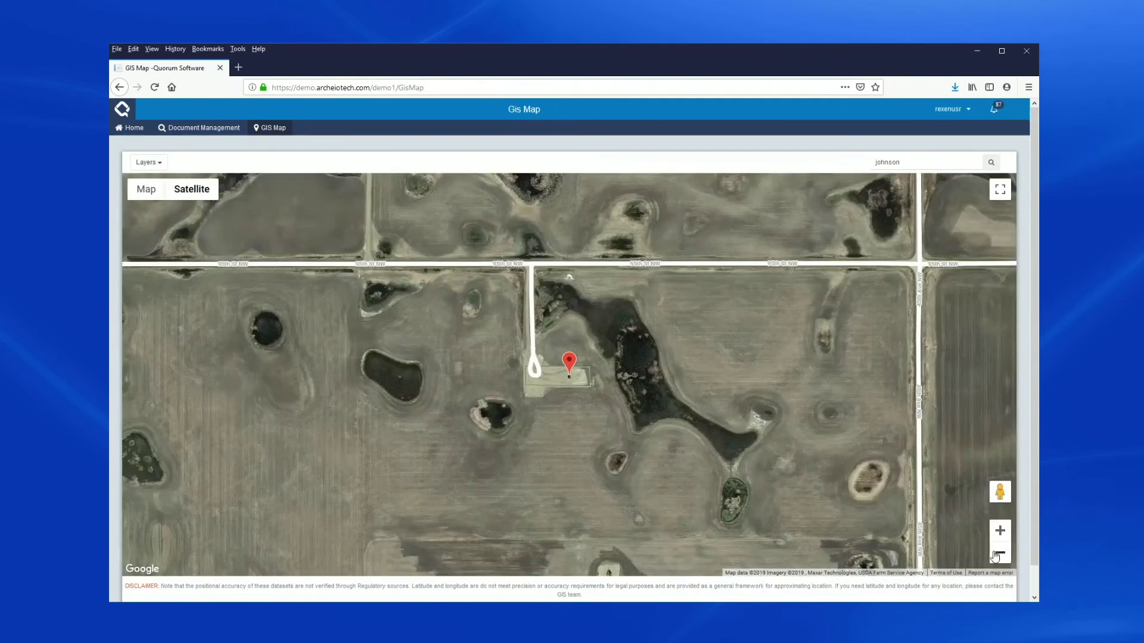
pyautogui.click(995, 556)
pyautogui.click(995, 556)
pyautogui.click(569, 364)
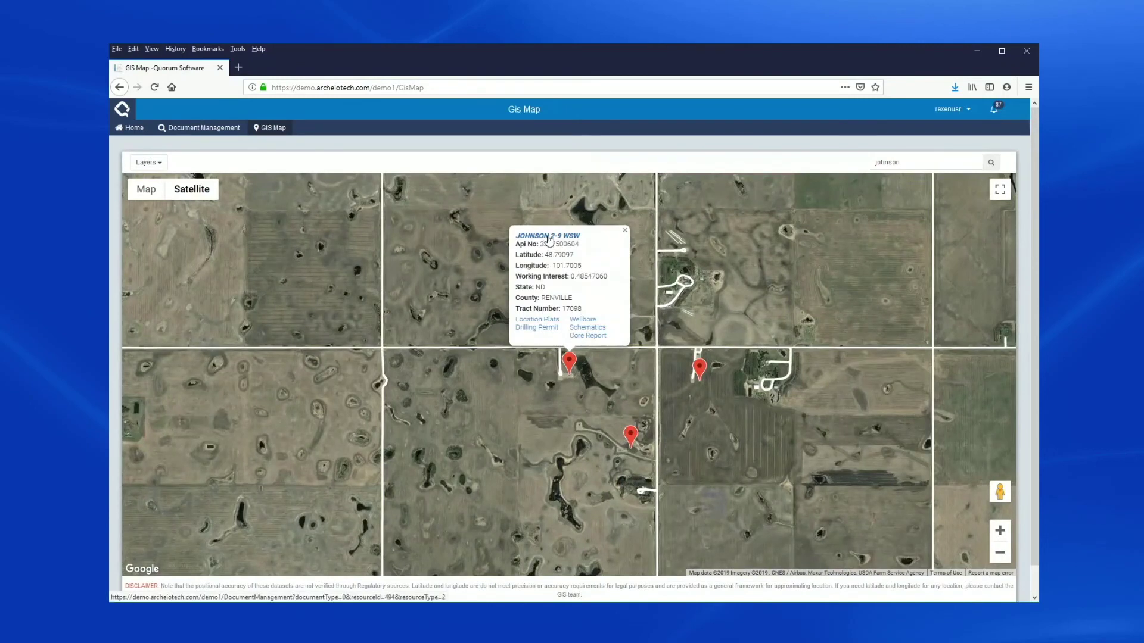
# - Open the well's Location Plats documents from the map and preview Plats_000002.pdf
pyautogui.click(548, 323)
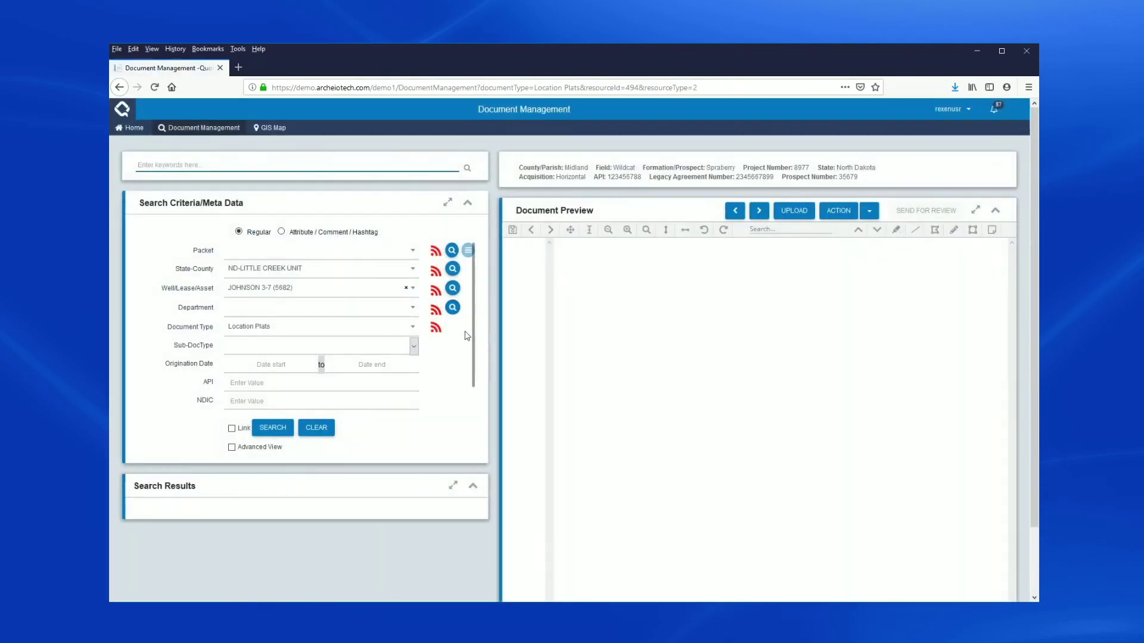
pyautogui.scroll(-1, 492, 392)
pyautogui.click(430, 530)
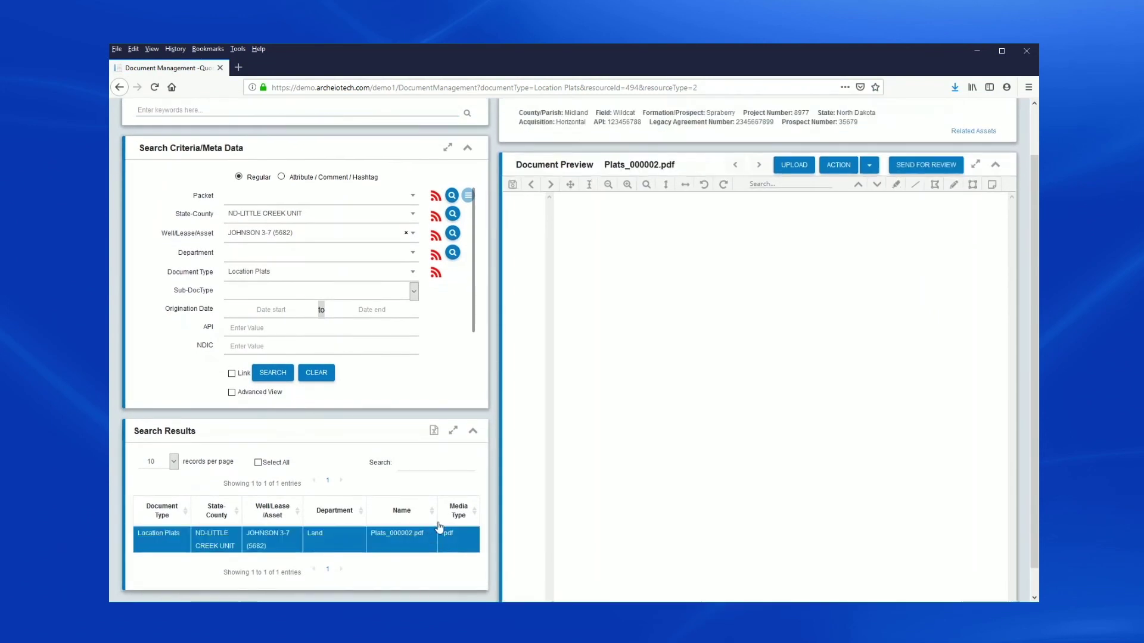
pyautogui.scroll(1, 495, 348)
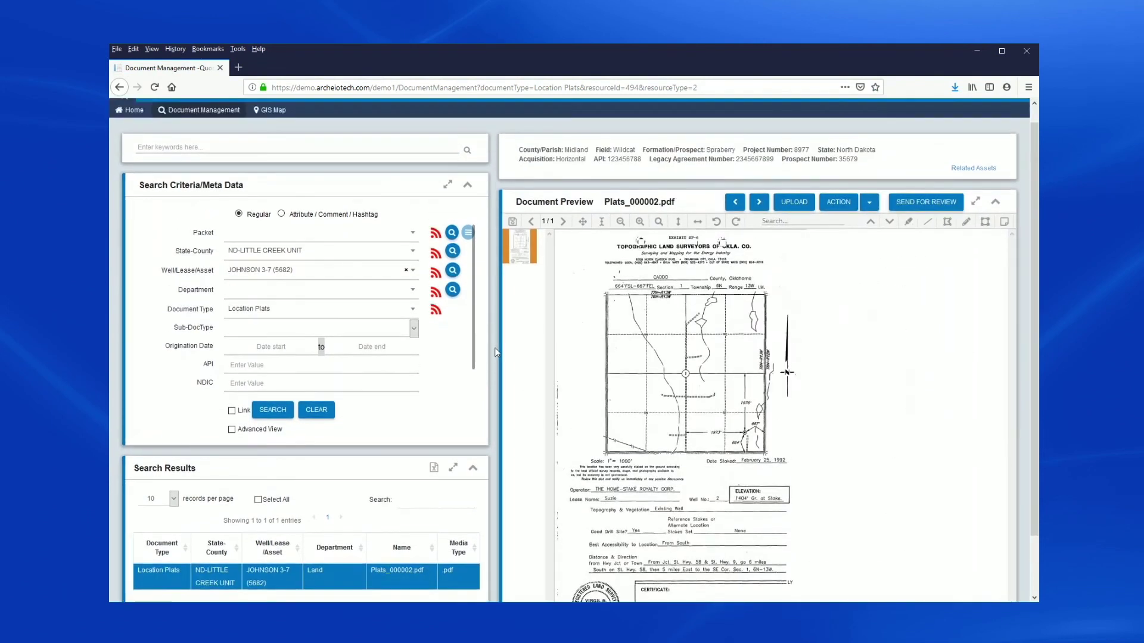
# - Open the Notification Methods settings in the user profile
pyautogui.click(961, 119)
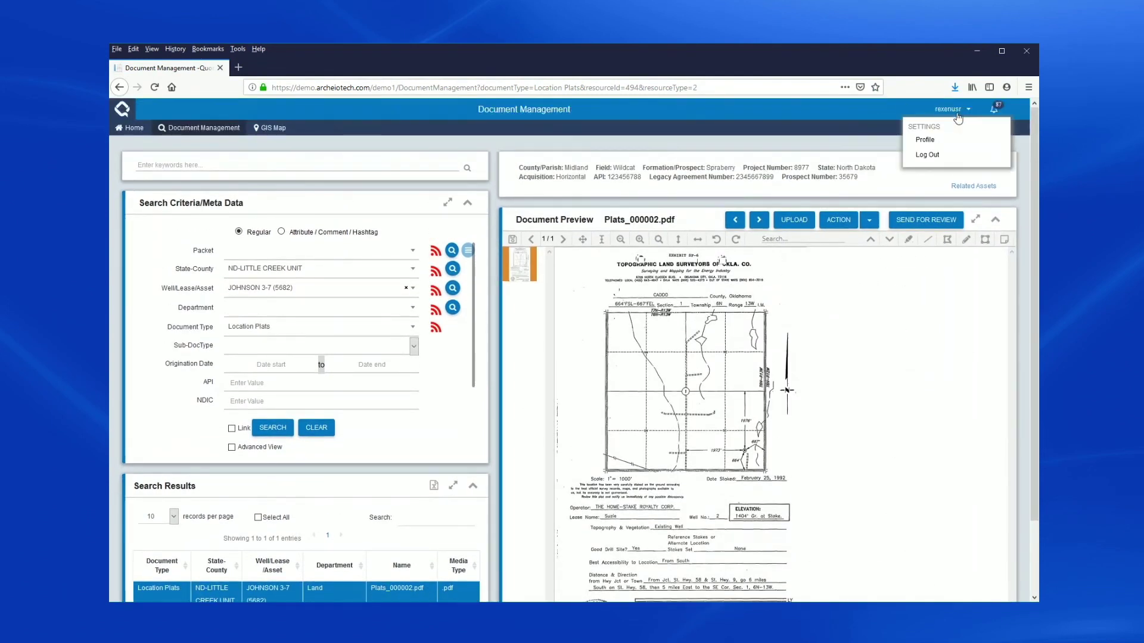
pyautogui.click(940, 142)
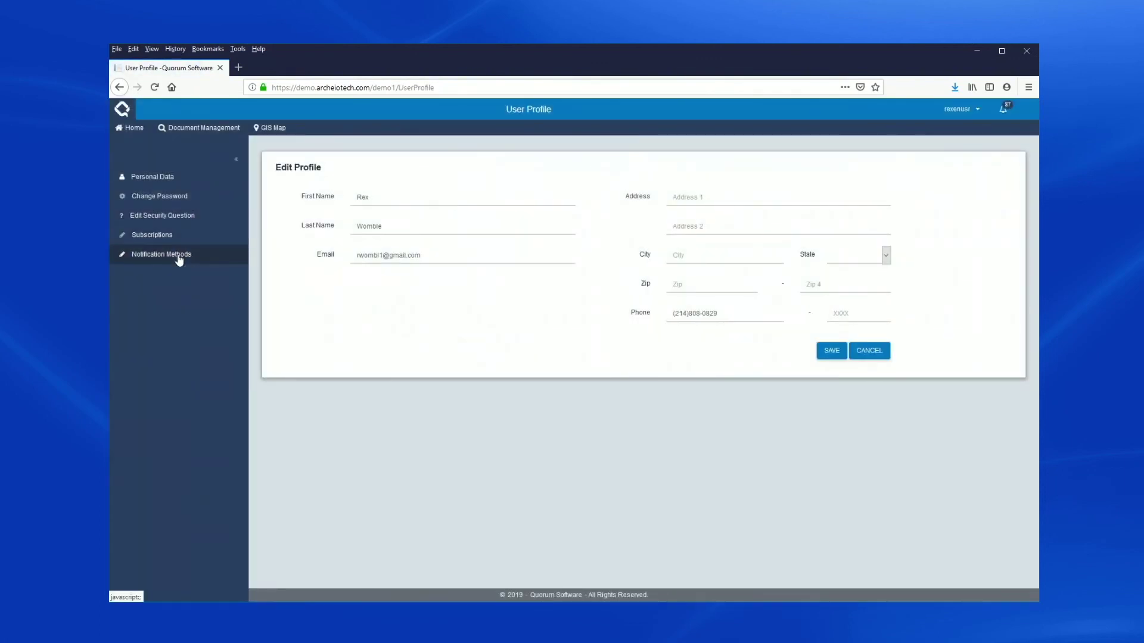
pyautogui.click(178, 257)
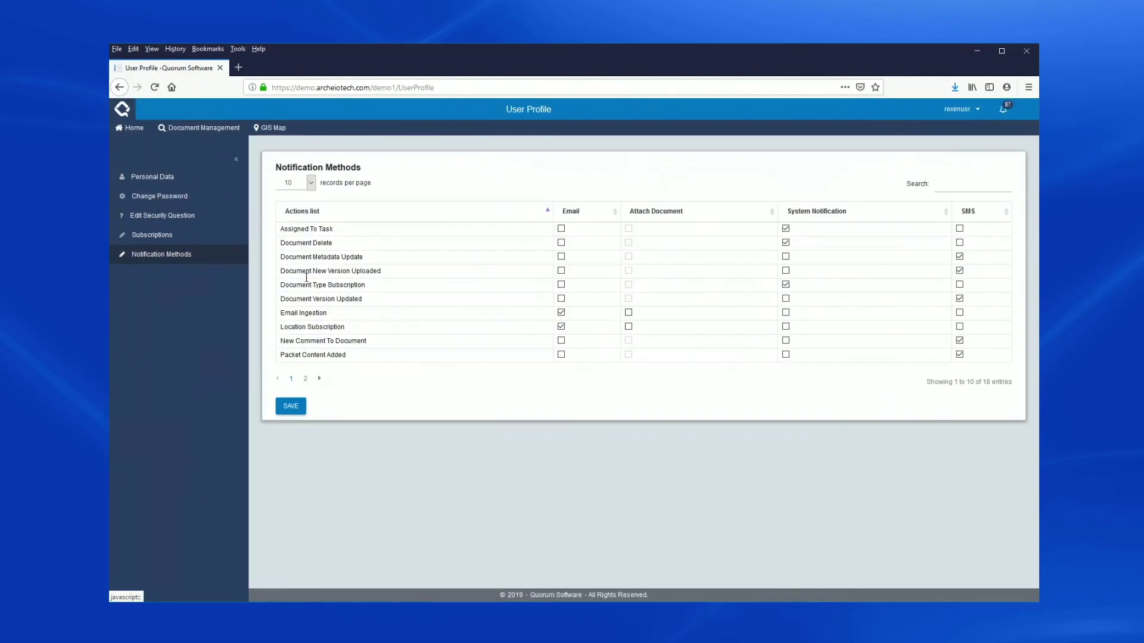